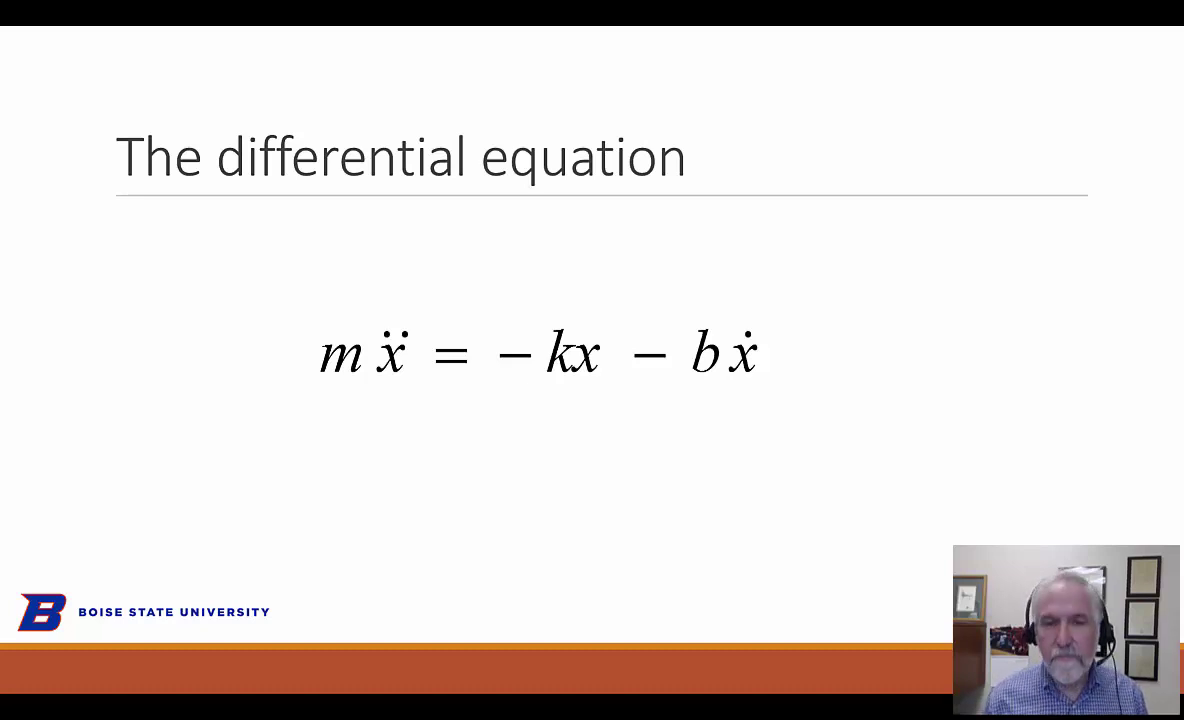
# Advance the PowerPoint presentation to the slide that solves the equation.
pyautogui.press('Right')
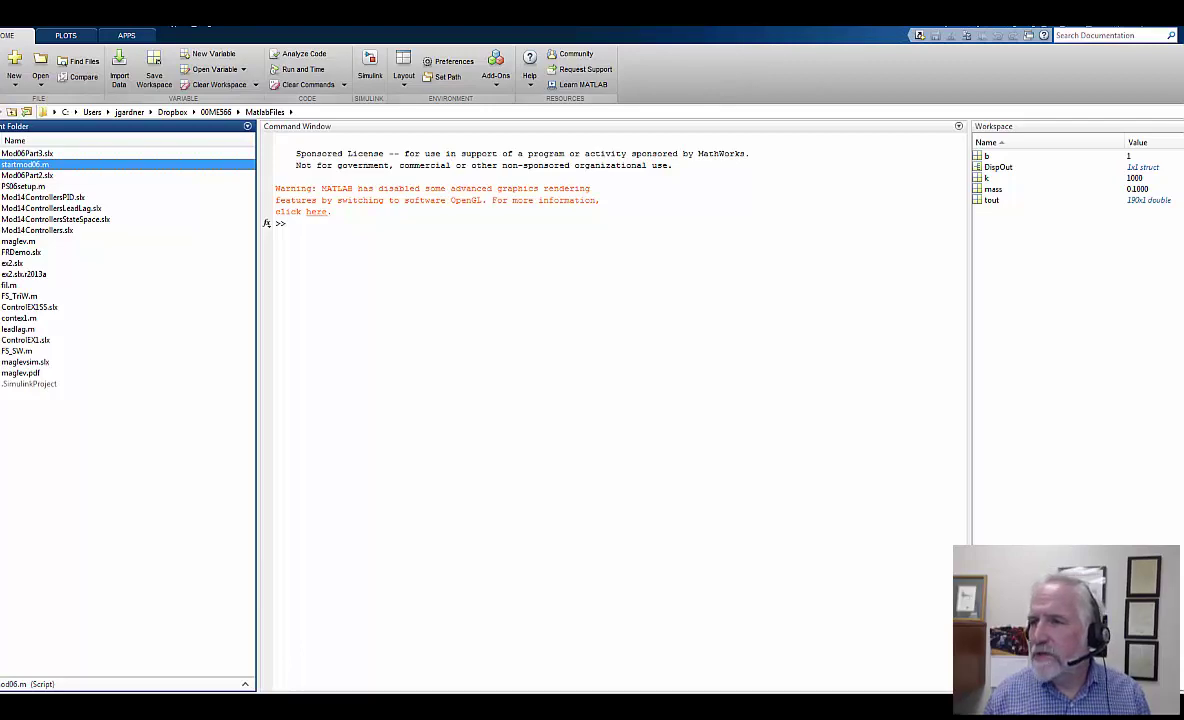
# Restore the MATLAB window and stretch it to span nearly the full screen width.
pyautogui.press('super+Down')
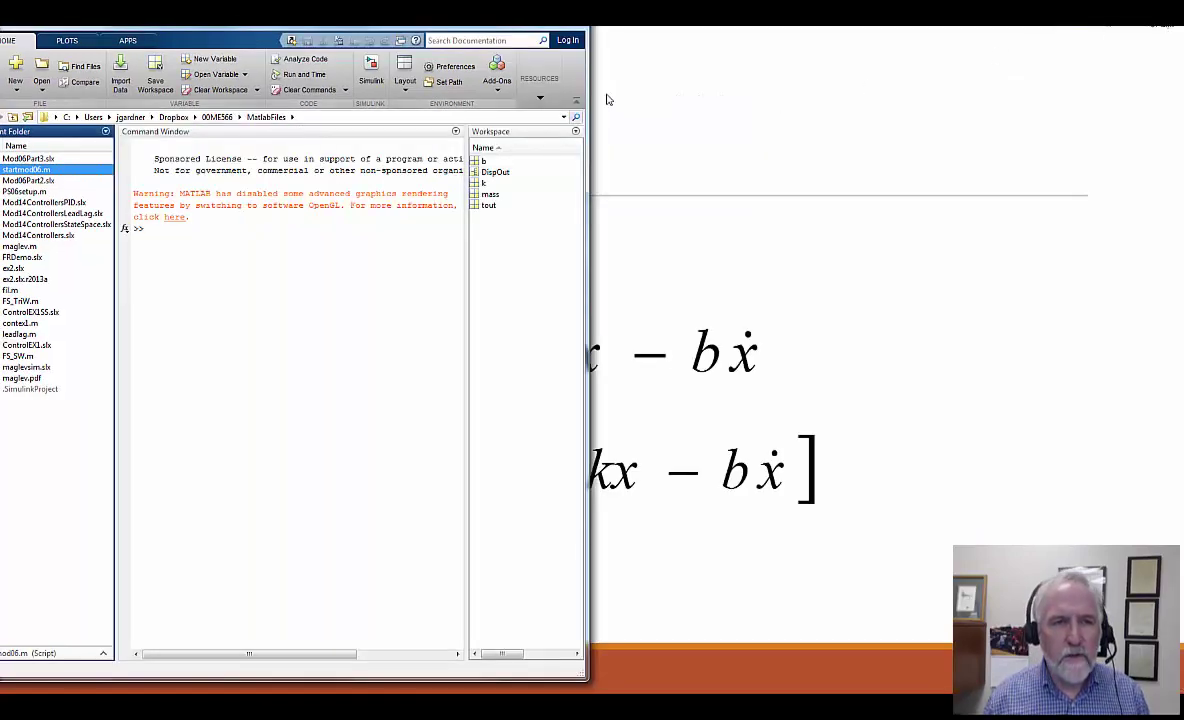
pyautogui.moveTo(285, 27); pyautogui.dragTo(308, 44)
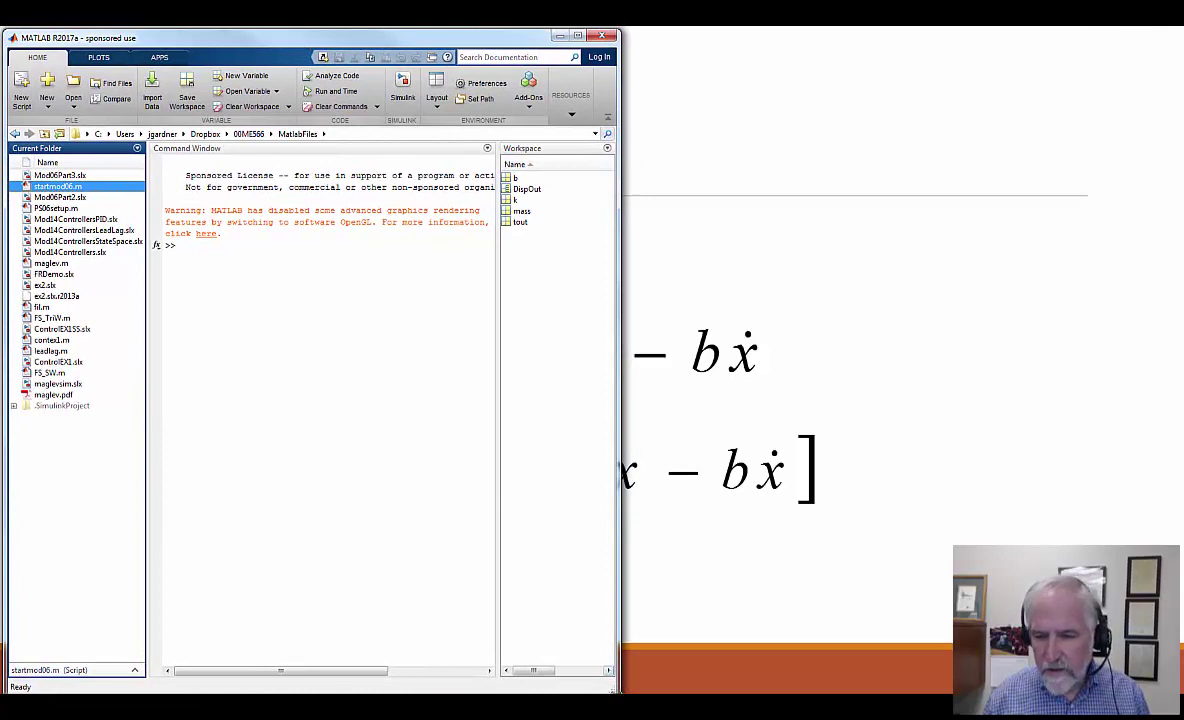
pyautogui.moveTo(612, 691); pyautogui.dragTo(1182, 686)
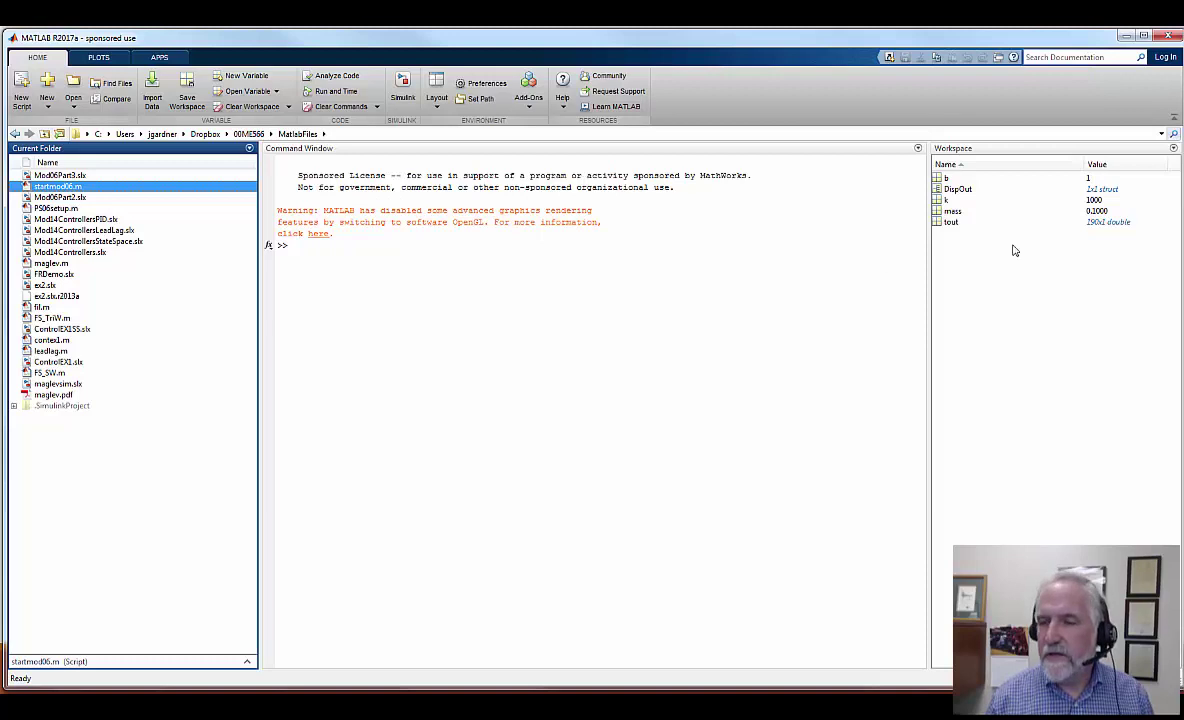
# Empty the MATLAB workspace with clear and bring the Simulink Start Page fully on screen.
pyautogui.click(318, 254)
pyautogui.write('clc')
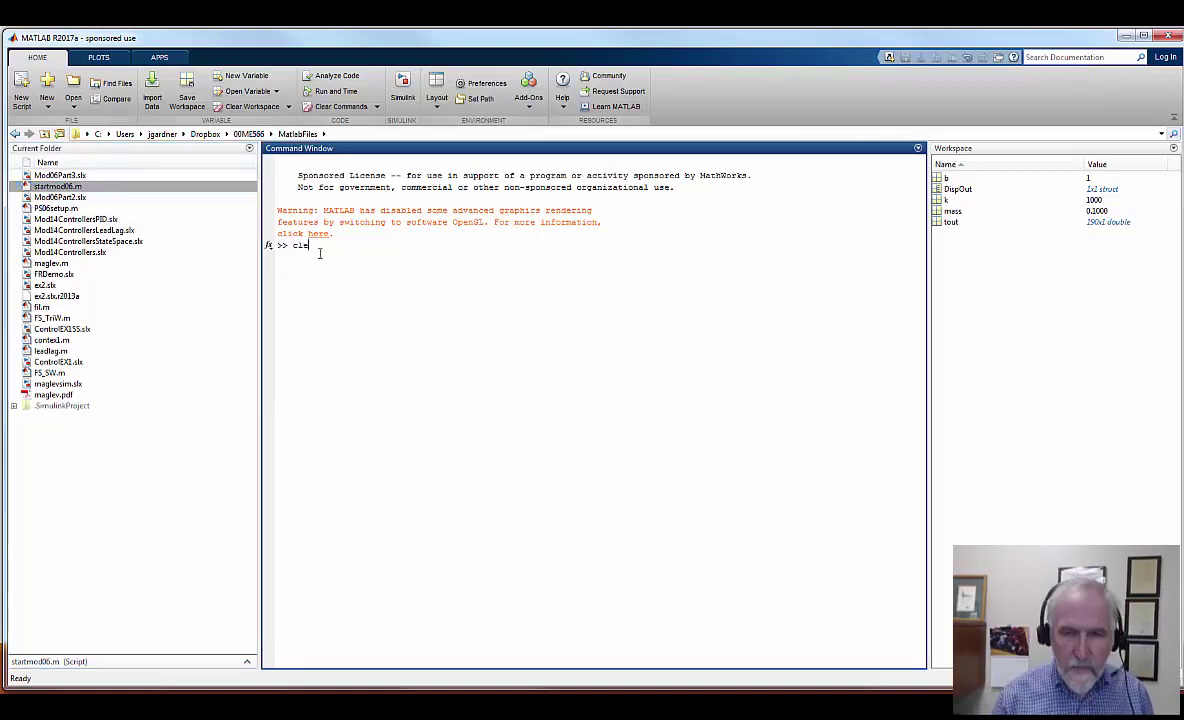
pyautogui.write('ar')
pyautogui.press('Return')
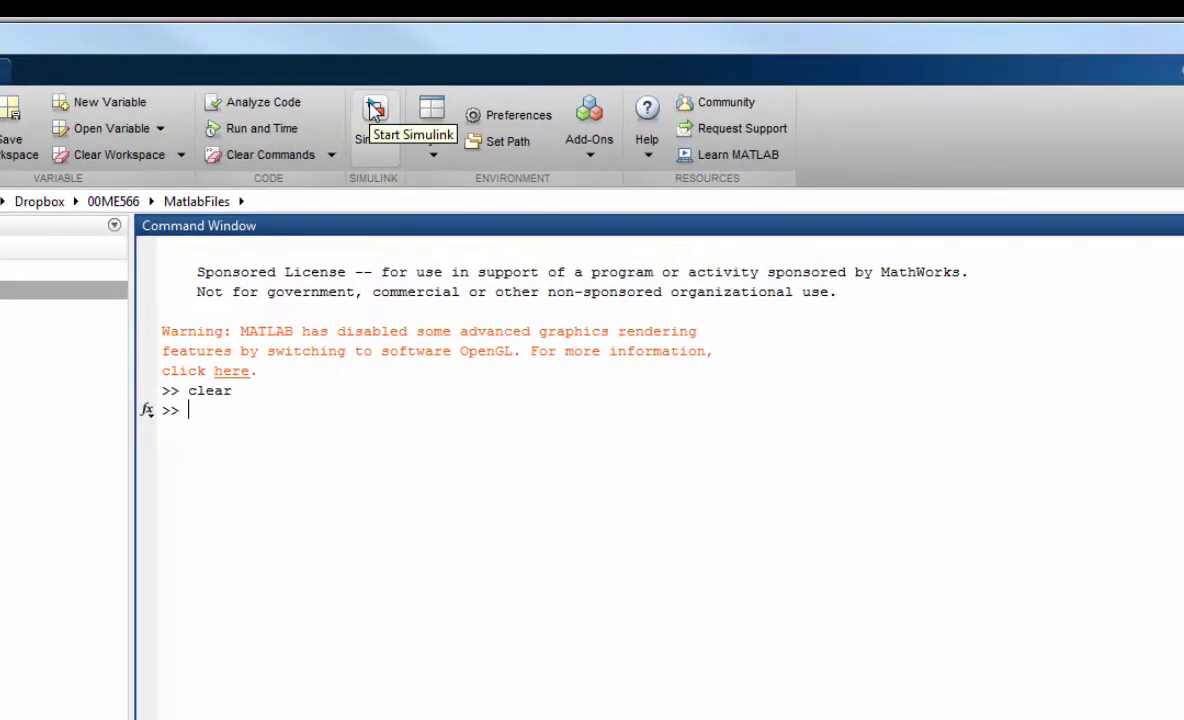
pyautogui.click(375, 118)
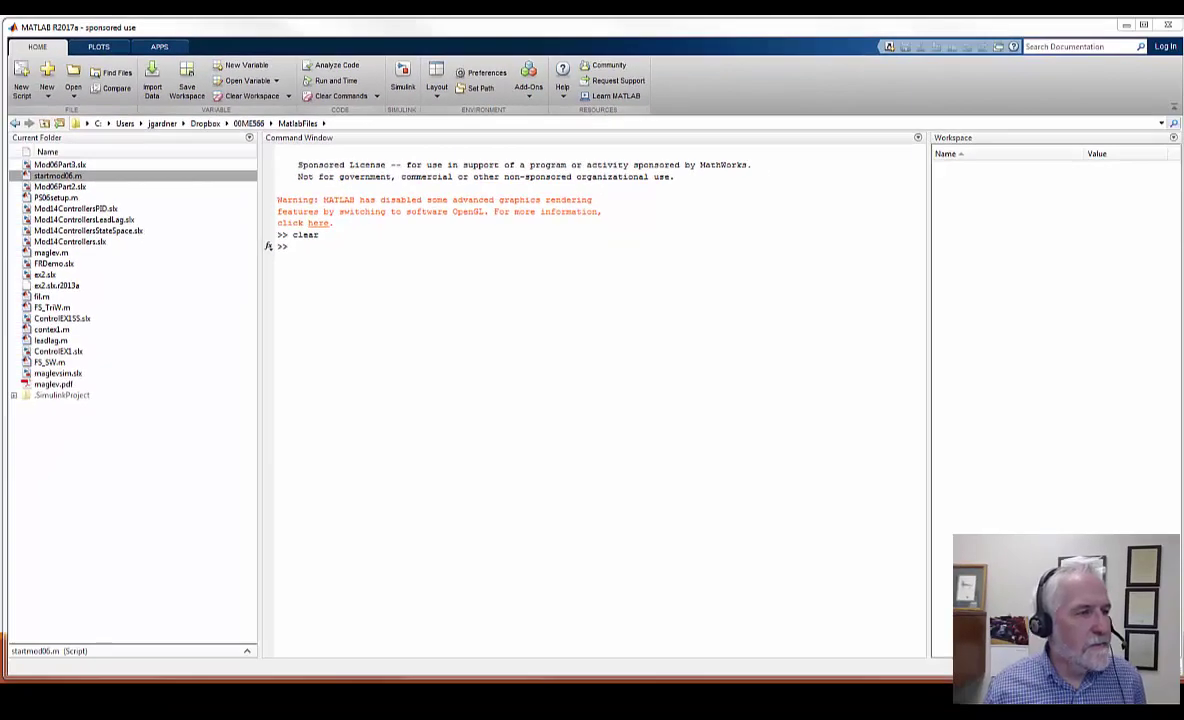
pyautogui.moveTo(0, 80); pyautogui.dragTo(427, 38)
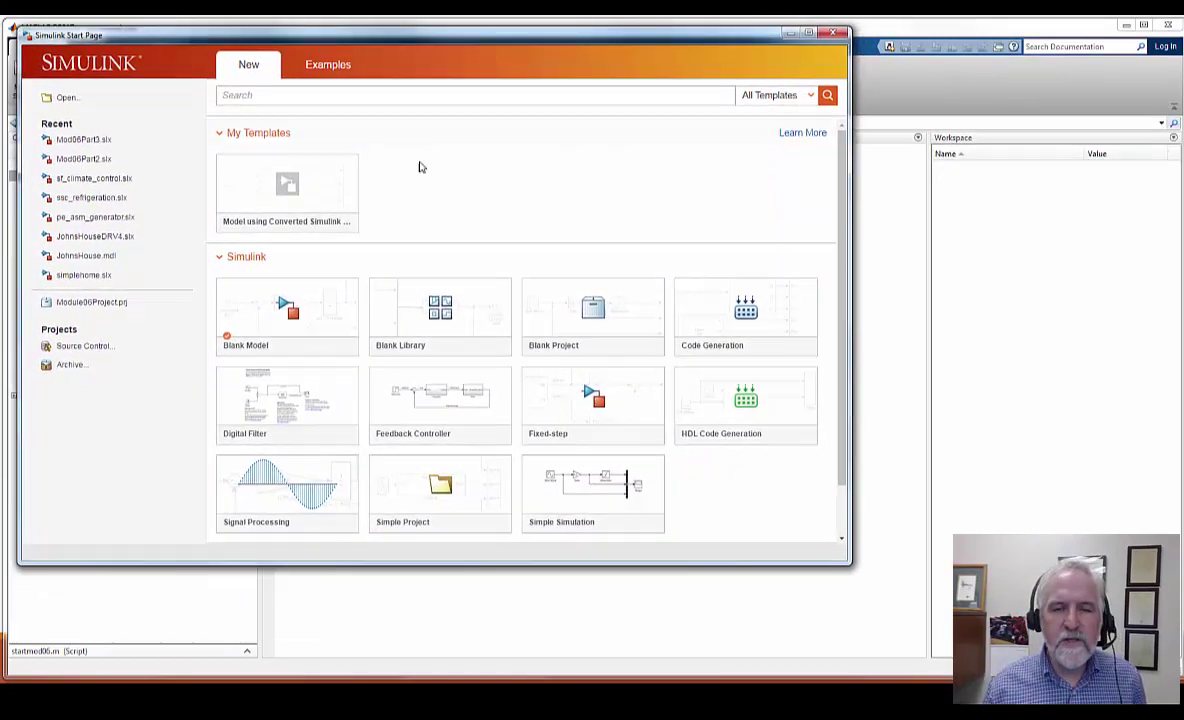
# Create a blank untitled model and arrange it beside the Simulink Library Browser.
pyautogui.click(276, 326)
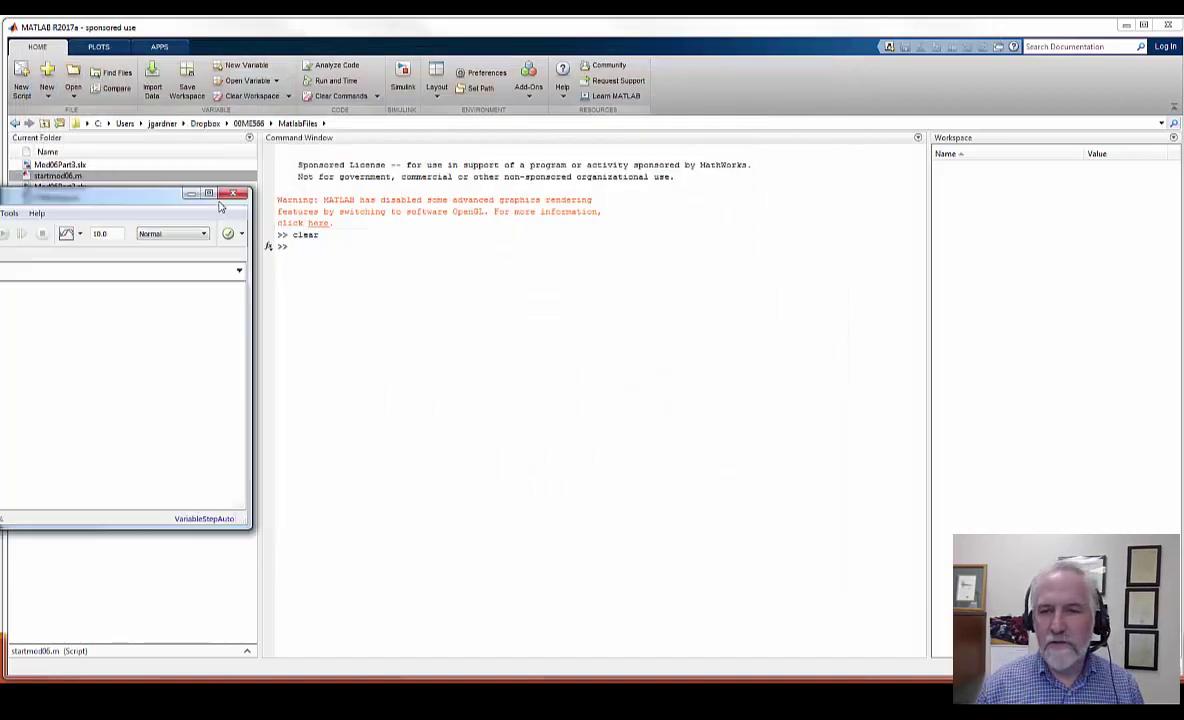
pyautogui.moveTo(124, 185); pyautogui.dragTo(980, 260)
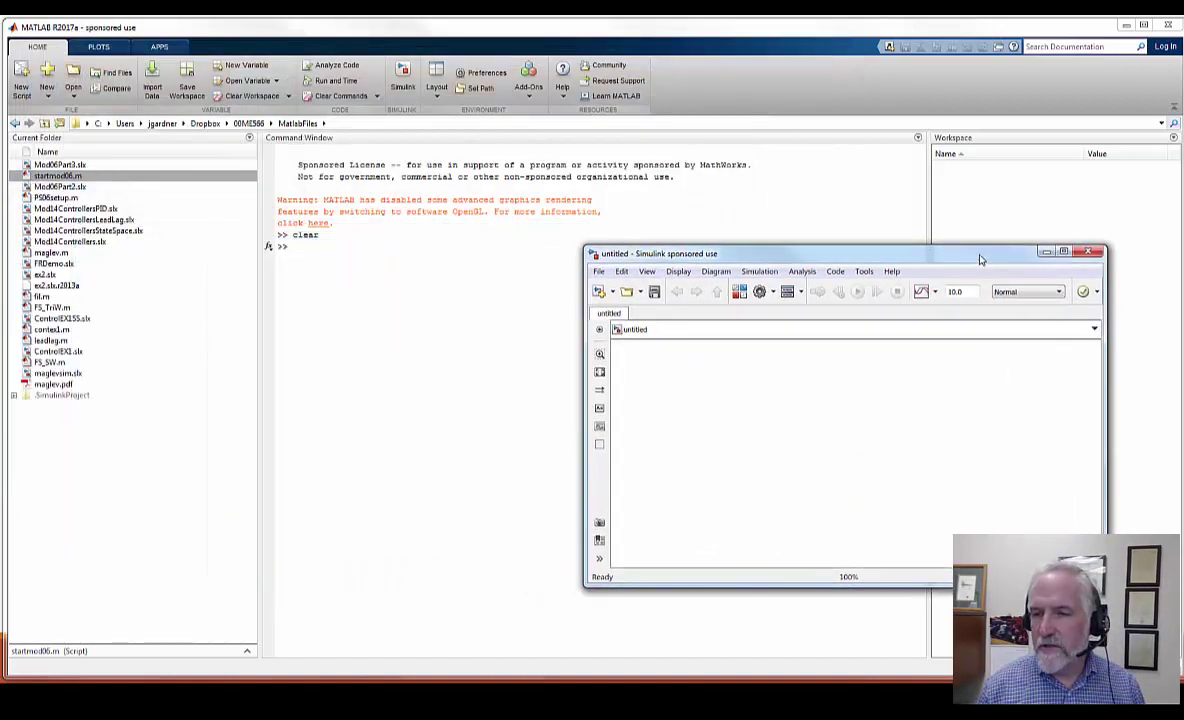
pyautogui.click(738, 293)
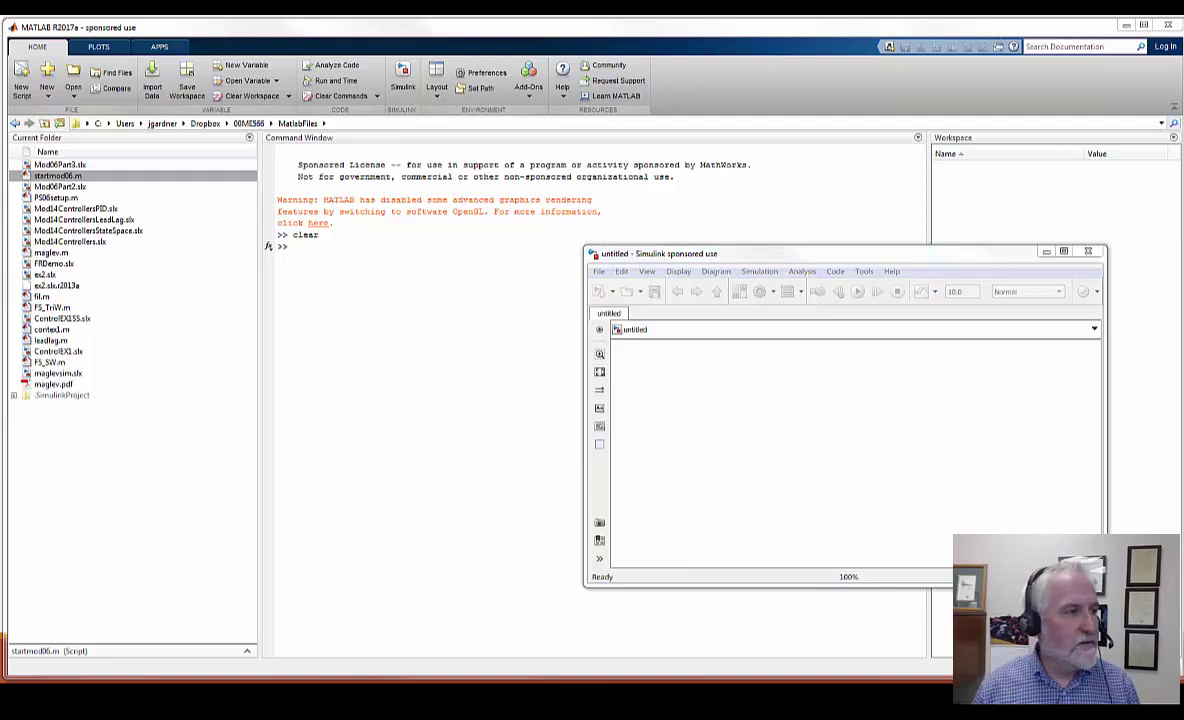
pyautogui.moveTo(60, 113); pyautogui.dragTo(218, 35)
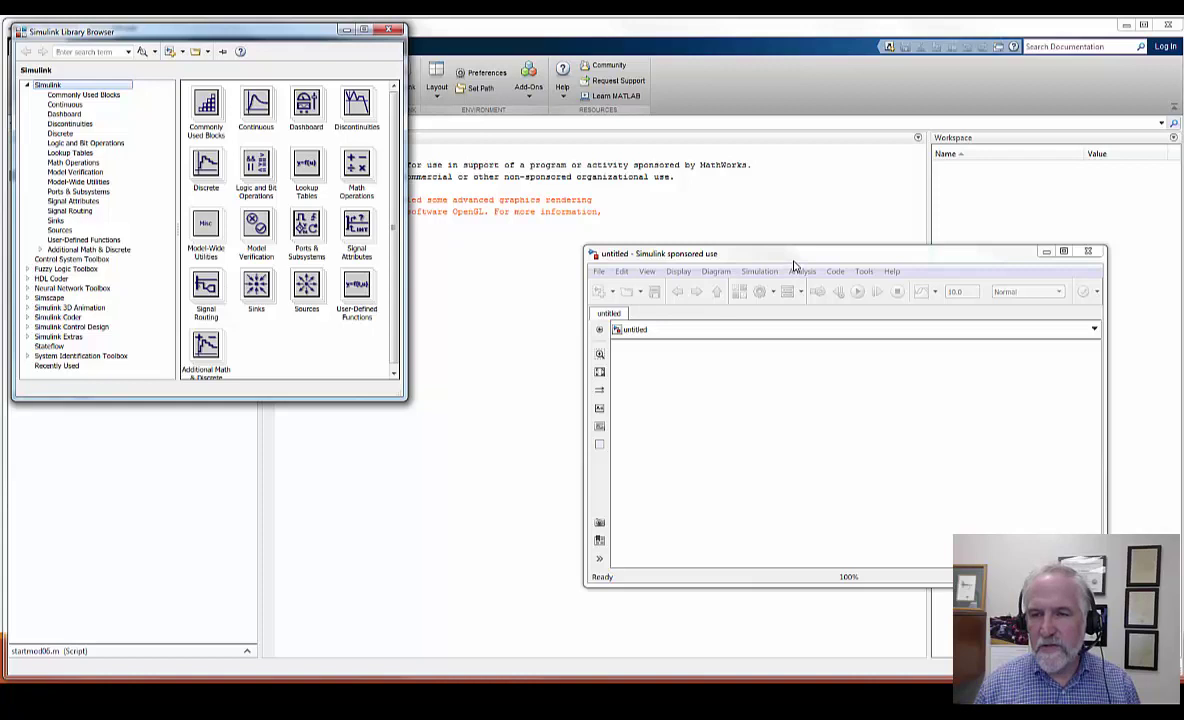
pyautogui.moveTo(738, 252); pyautogui.dragTo(746, 180)
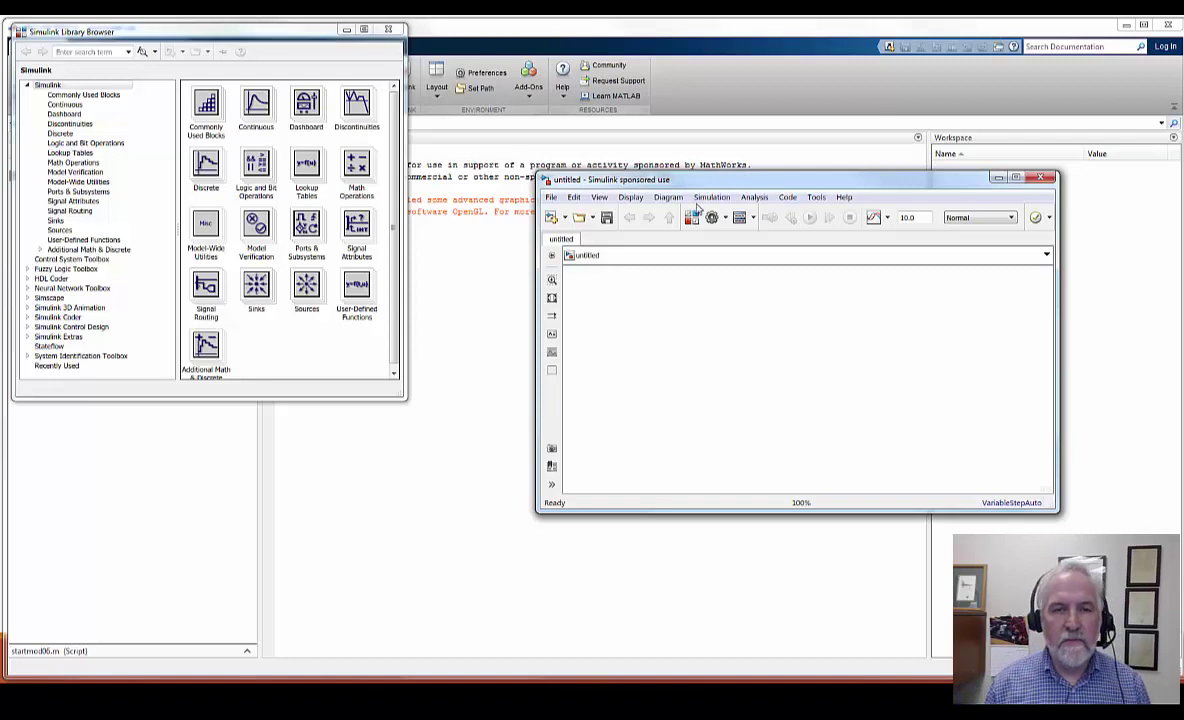
# Open Commonly Used Blocks in the Library Browser and add an Integrator block to the model.
pyautogui.click(203, 108)
pyautogui.doubleClick(204, 108)
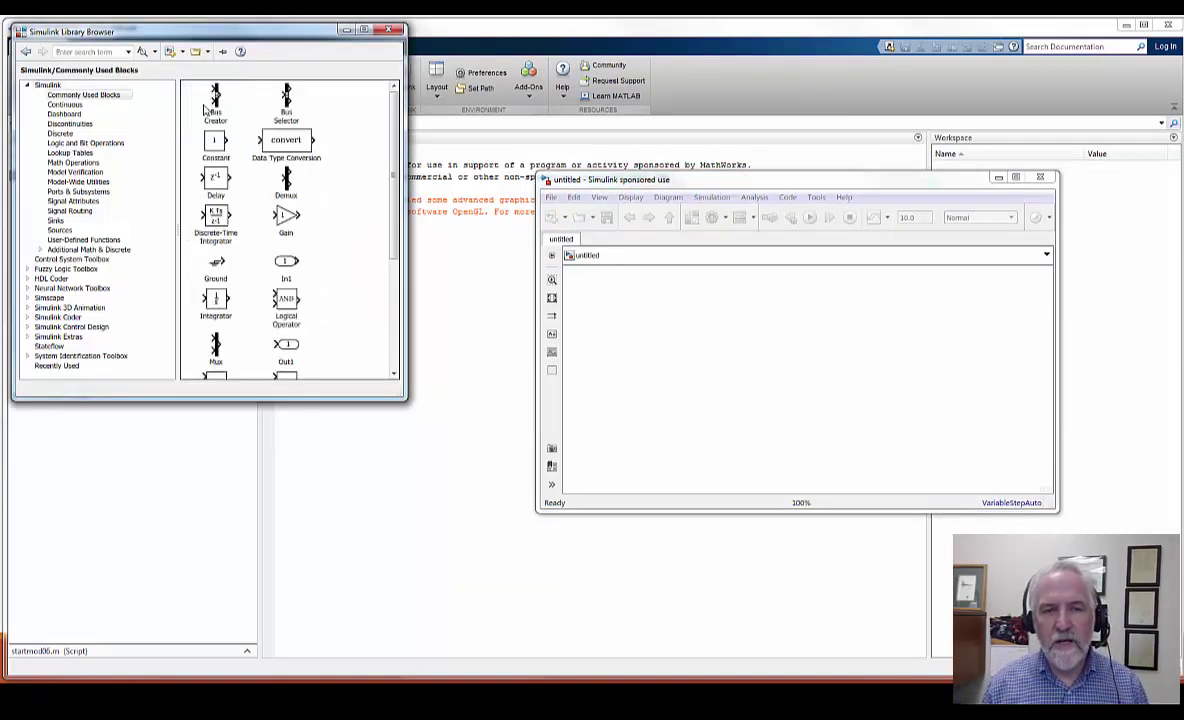
pyautogui.moveTo(397, 397); pyautogui.dragTo(497, 554)
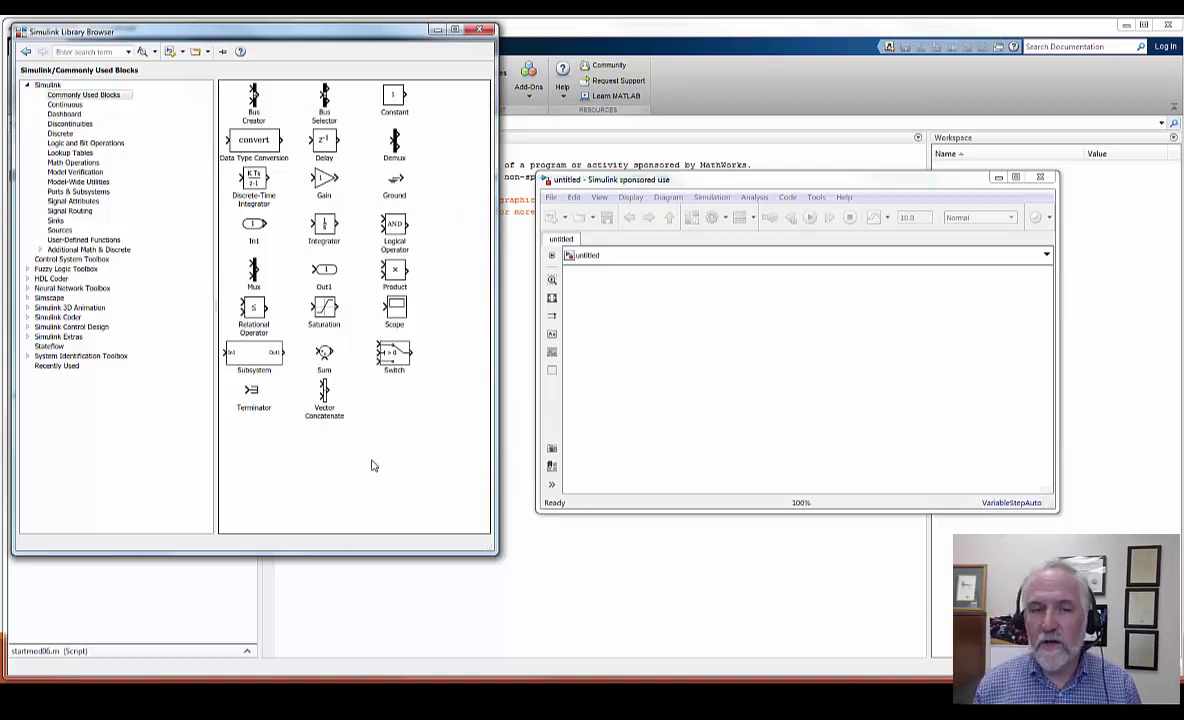
pyautogui.click(322, 232)
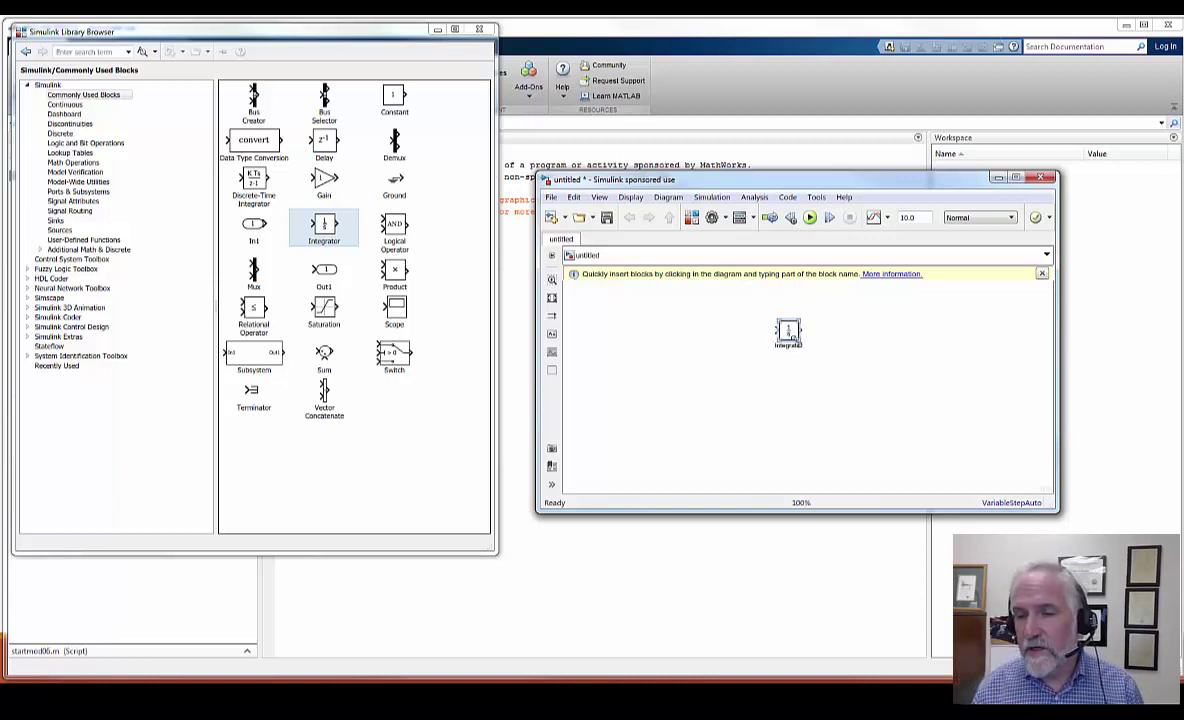
# Copy the Integrator to its right as a connected Integrator1, then zoom to 125%.
pyautogui.click(791, 336)
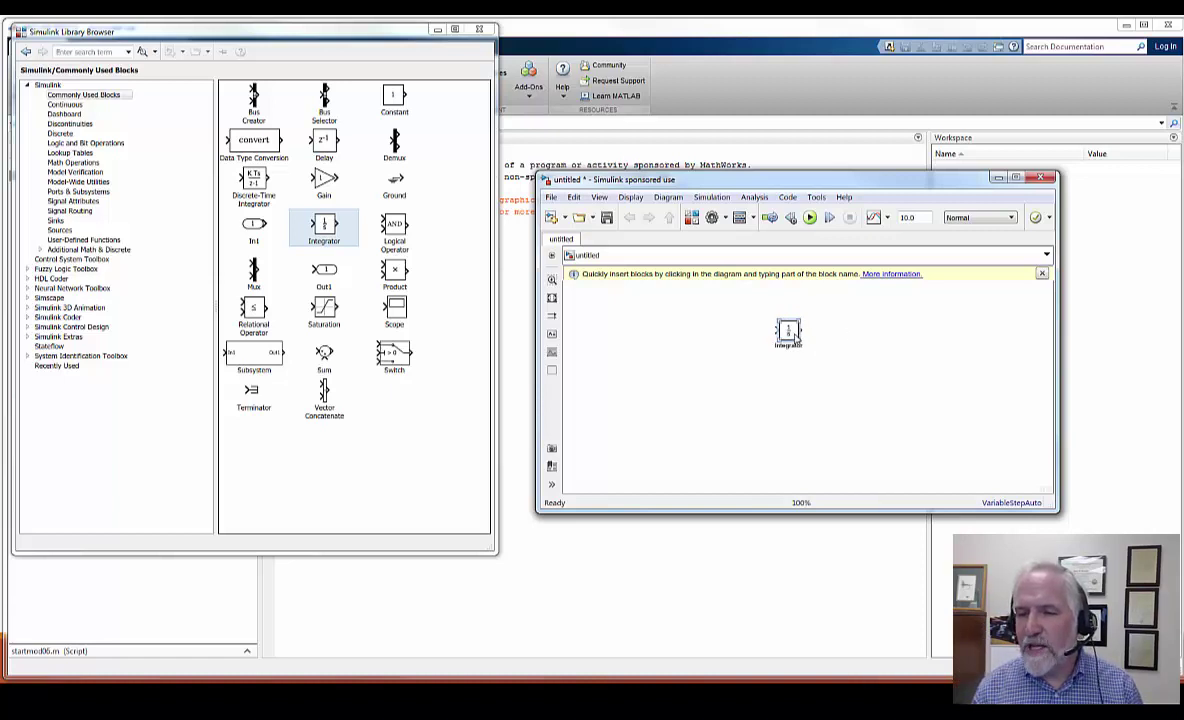
pyautogui.moveTo(795, 337); pyautogui.dragTo(848, 333)
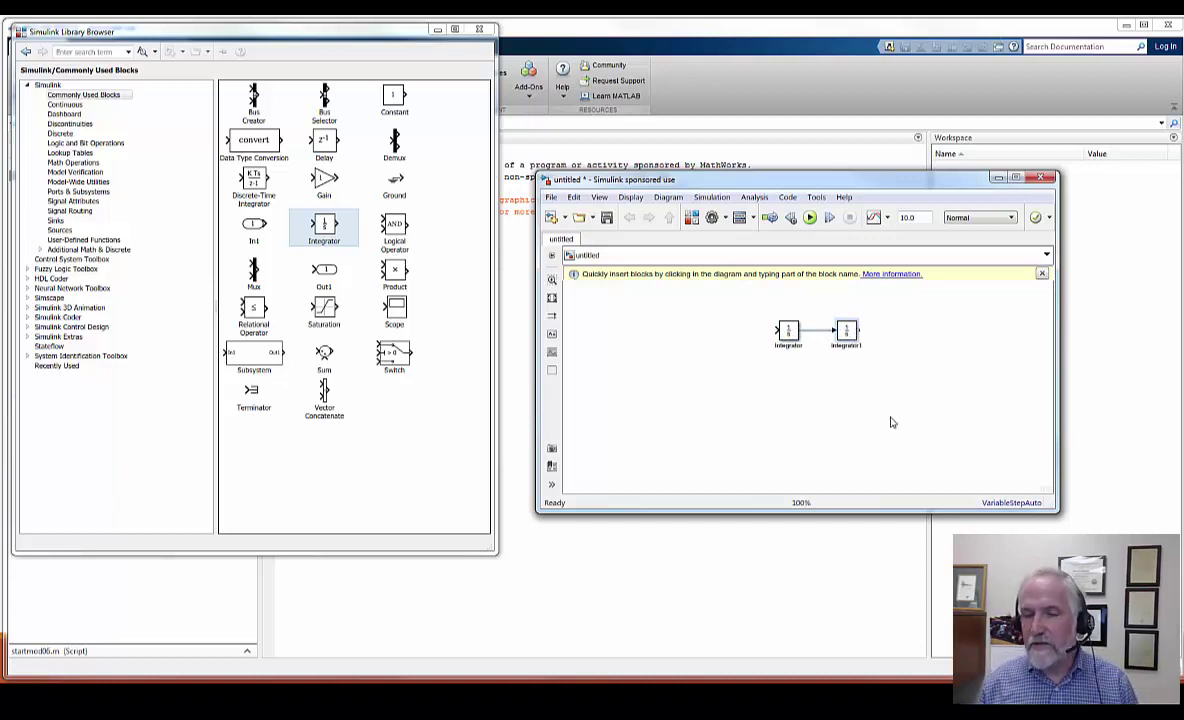
pyautogui.scroll(1, 893, 418)
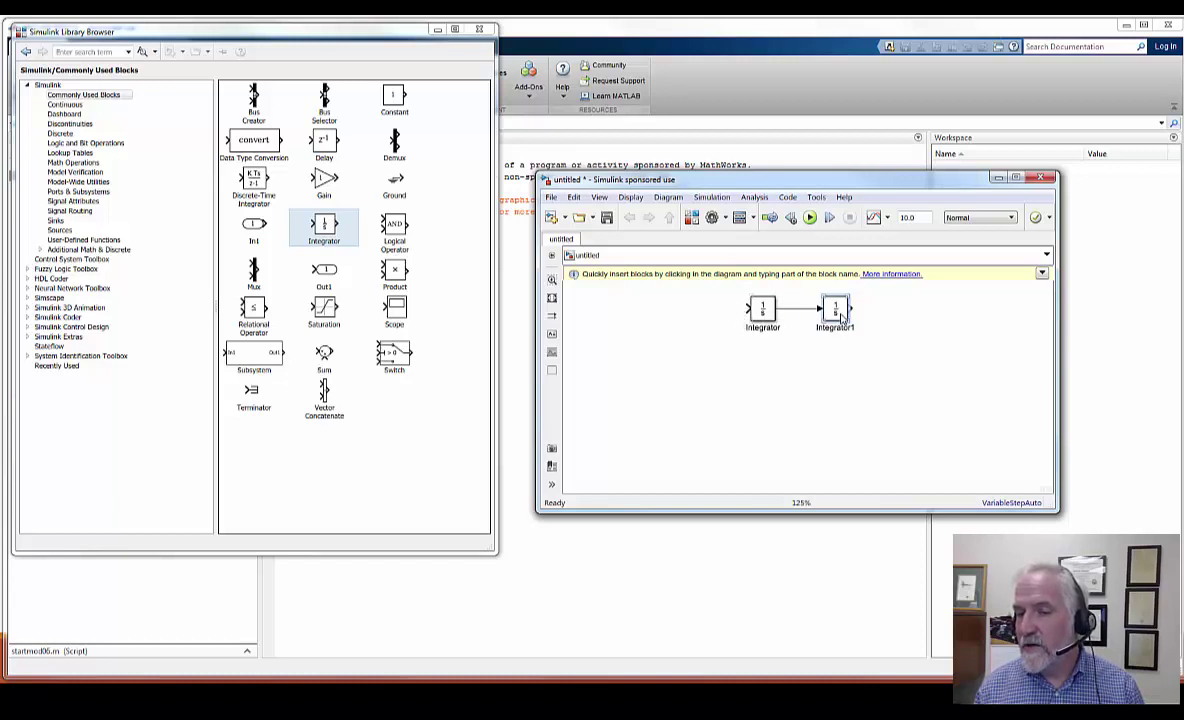
# Rename the first integrator Velocity and the second Displacement.
pyautogui.doubleClick(764, 328)
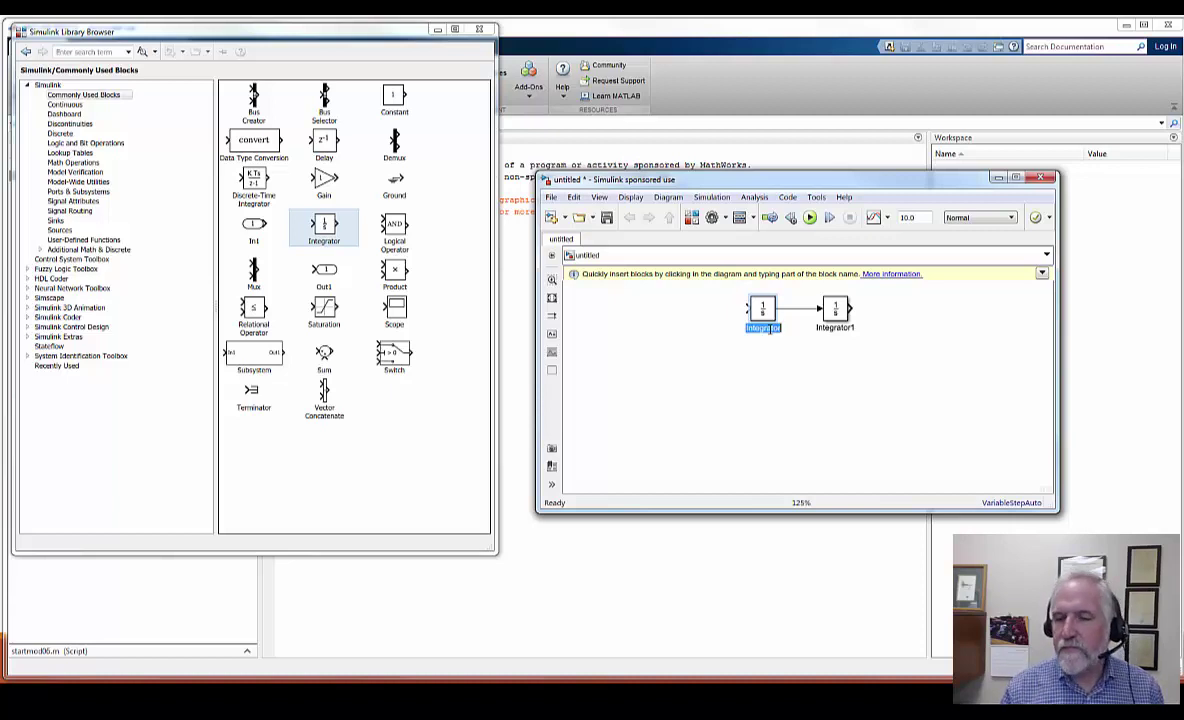
pyautogui.write('Velocity')
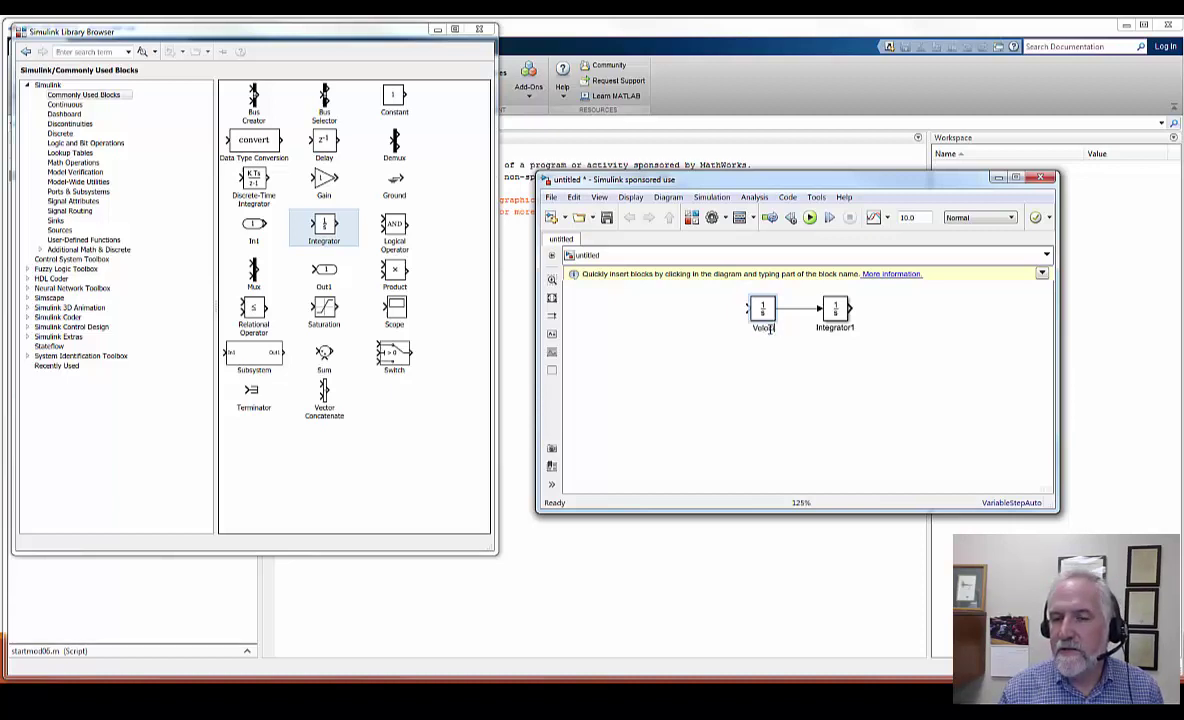
pyautogui.doubleClick(835, 328)
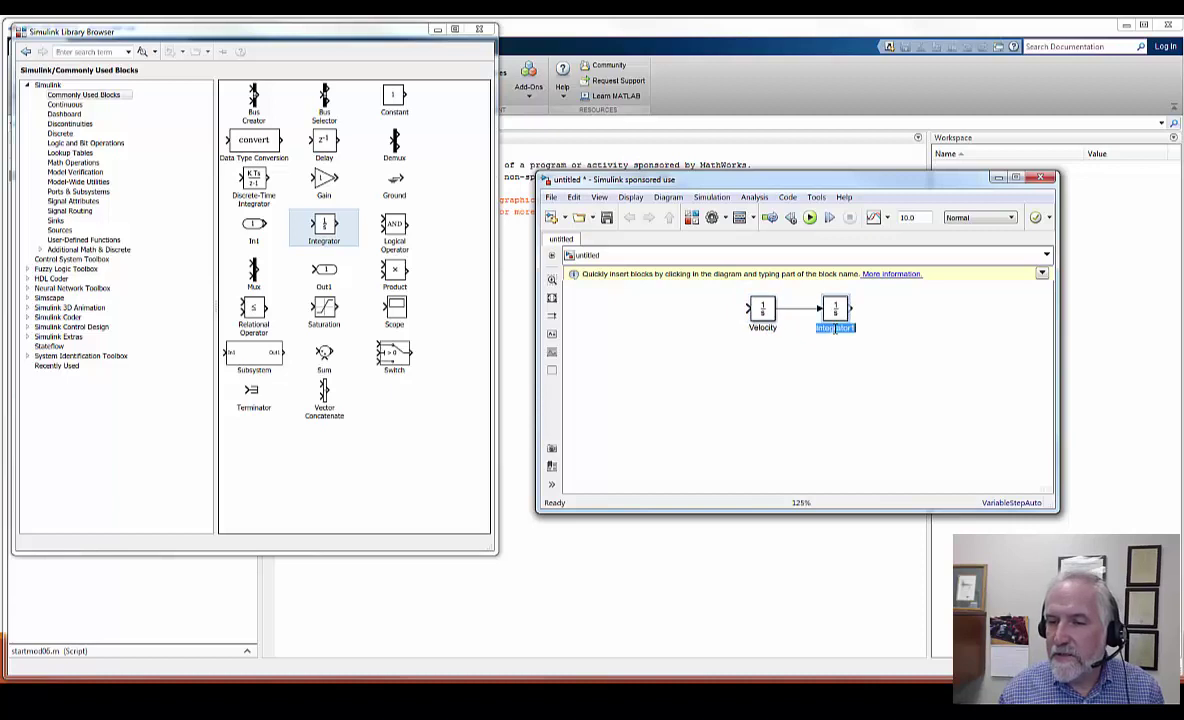
pyautogui.write('Displace')
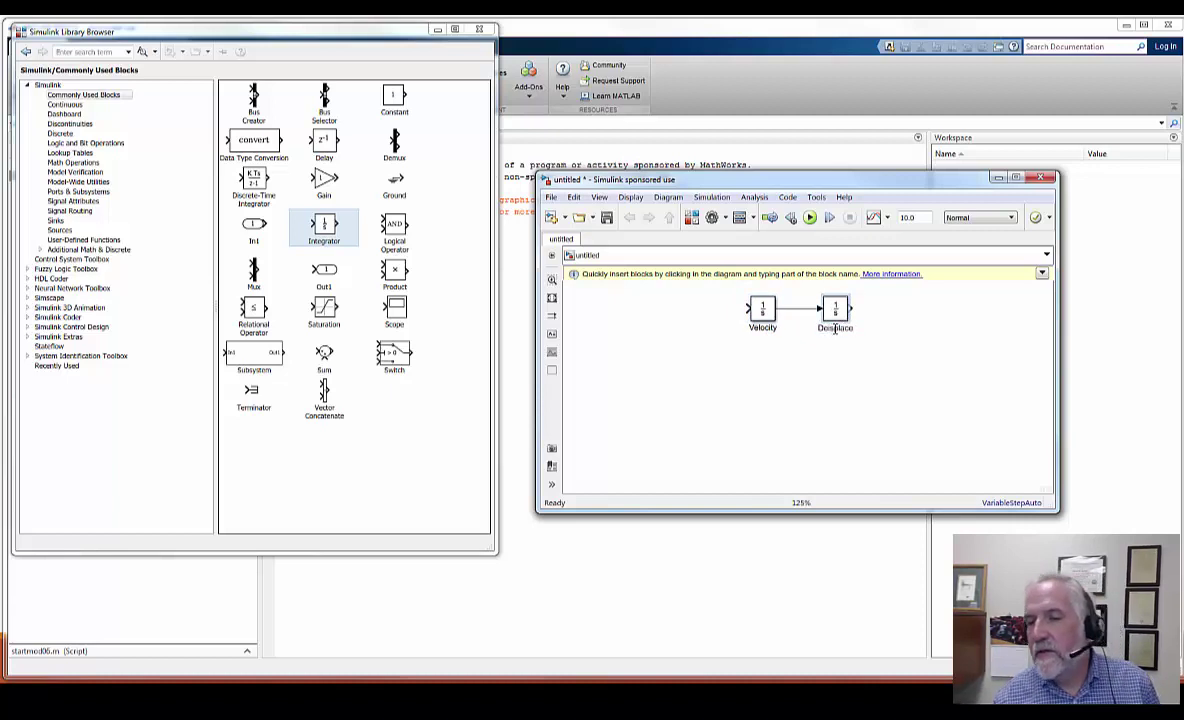
pyautogui.write('ment')
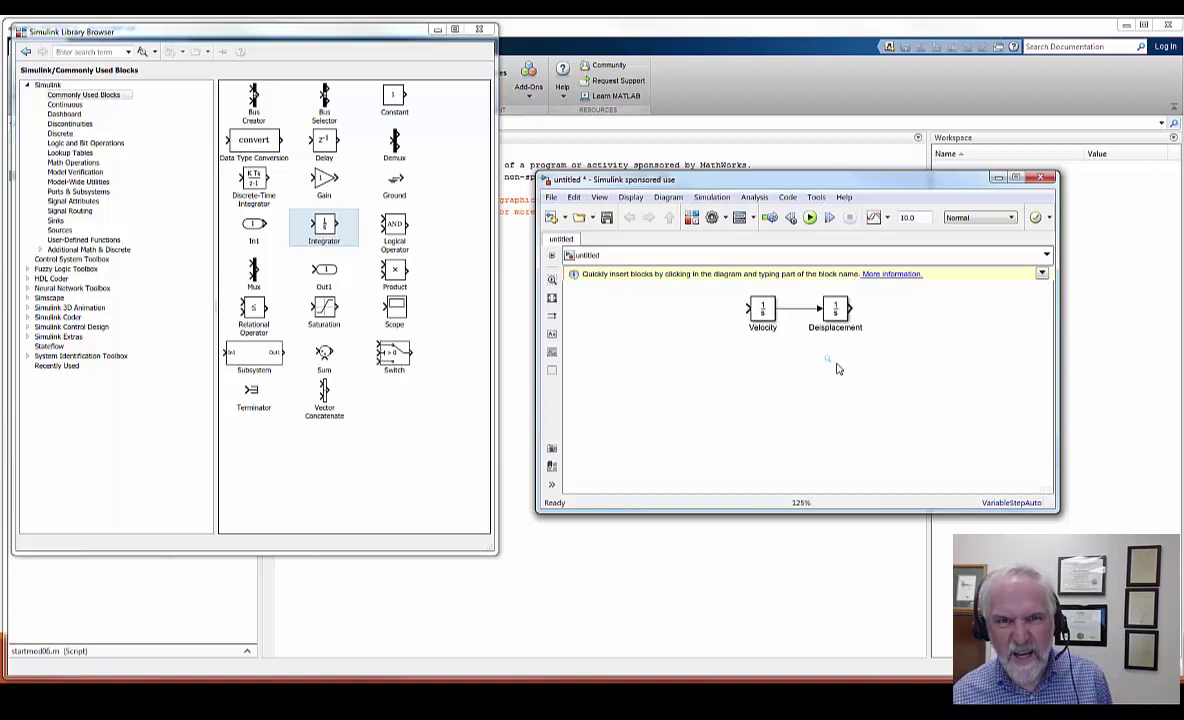
pyautogui.click(838, 369)
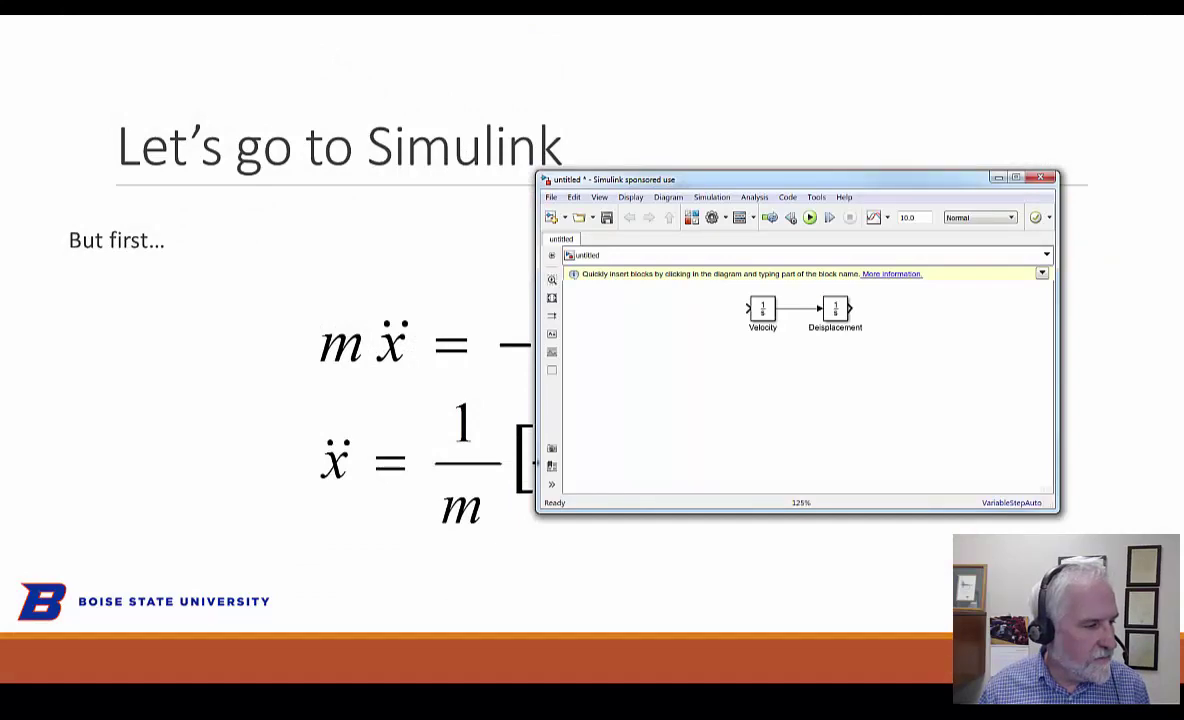
pyautogui.hotkey('alt', 'Tab')
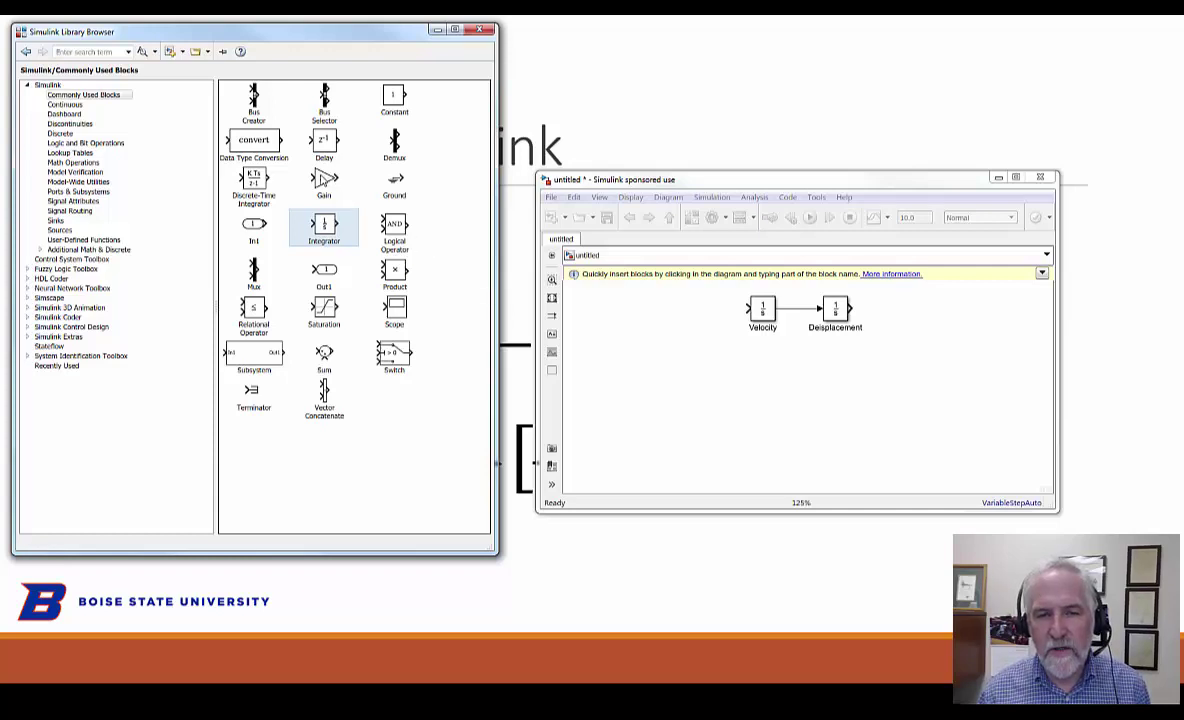
# Add a Gain block named 1/mass before Velocity, with a Sum block to its left.
pyautogui.moveTo(324, 180); pyautogui.dragTo(709, 316)
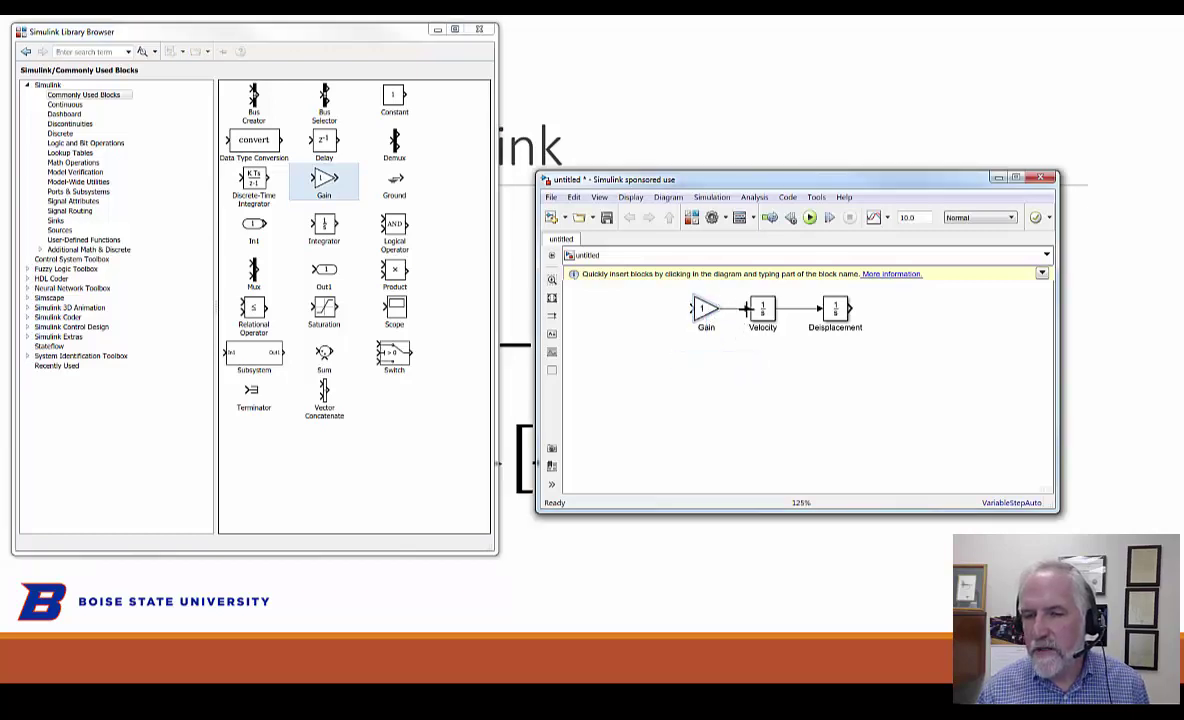
pyautogui.doubleClick(706, 327)
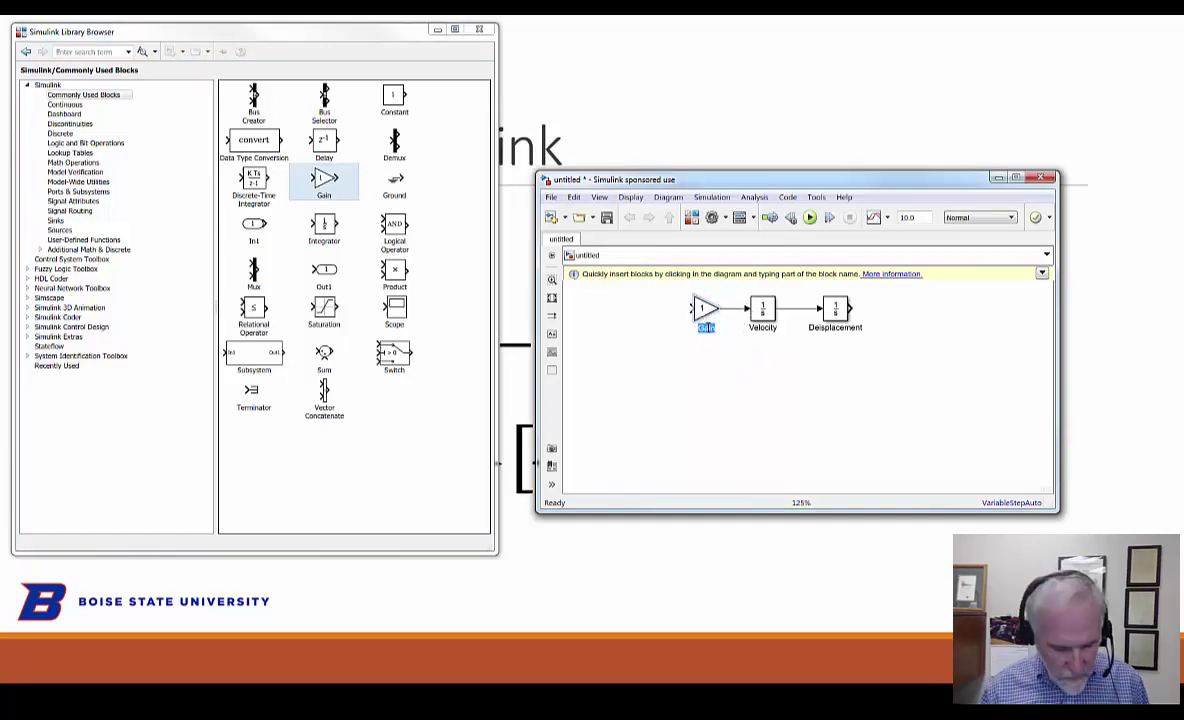
pyautogui.press('BackSpace')
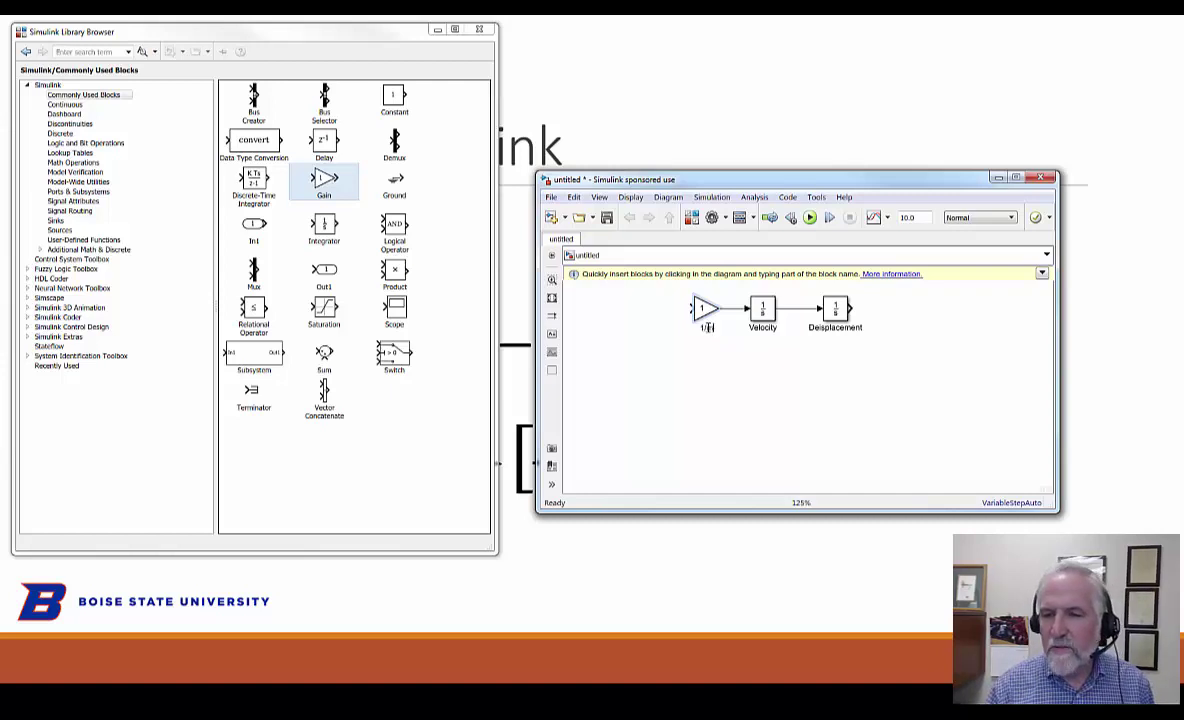
pyautogui.write('1/mass')
pyautogui.click(724, 382)
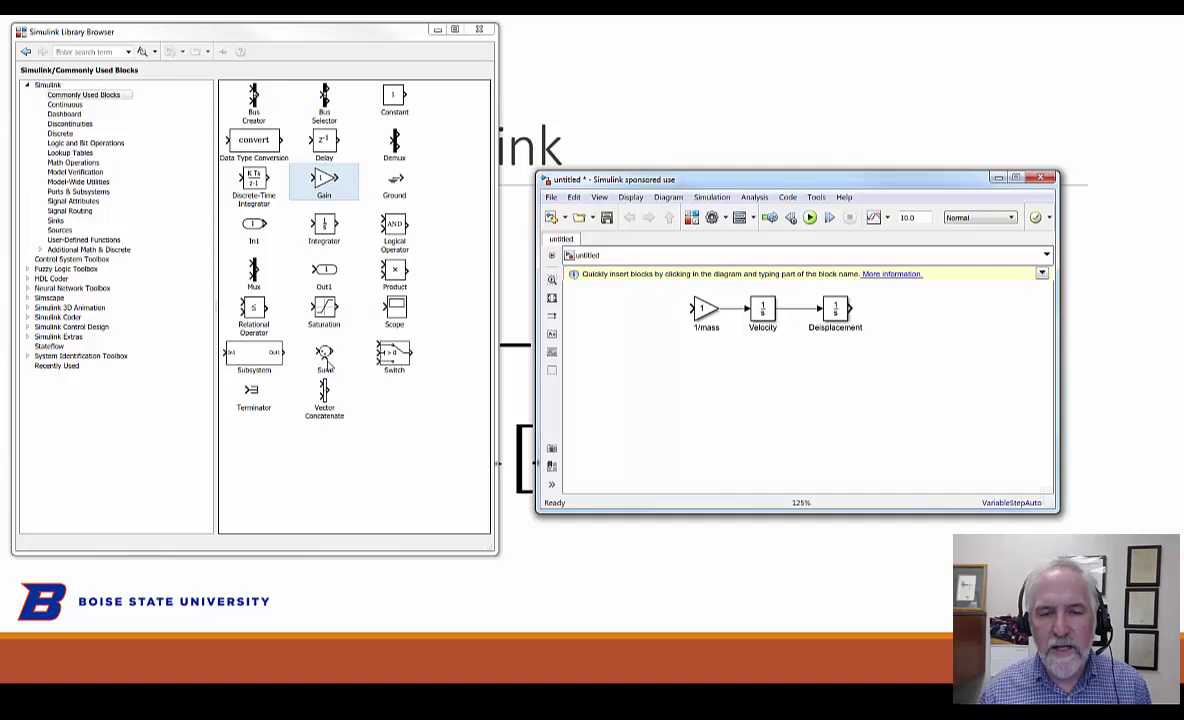
pyautogui.moveTo(326, 356); pyautogui.dragTo(647, 312)
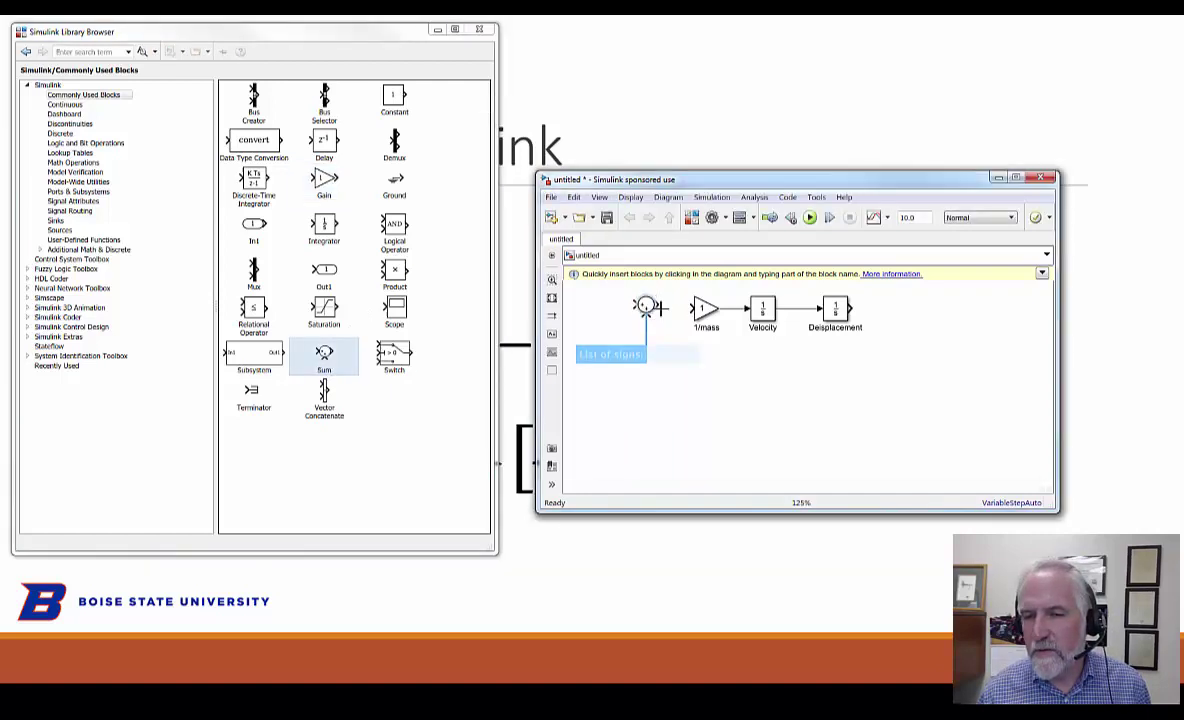
# Wire the Sum into 1/mass and duplicate the gain below as 1/mass1 and 1/mass2.
pyautogui.click(652, 308)
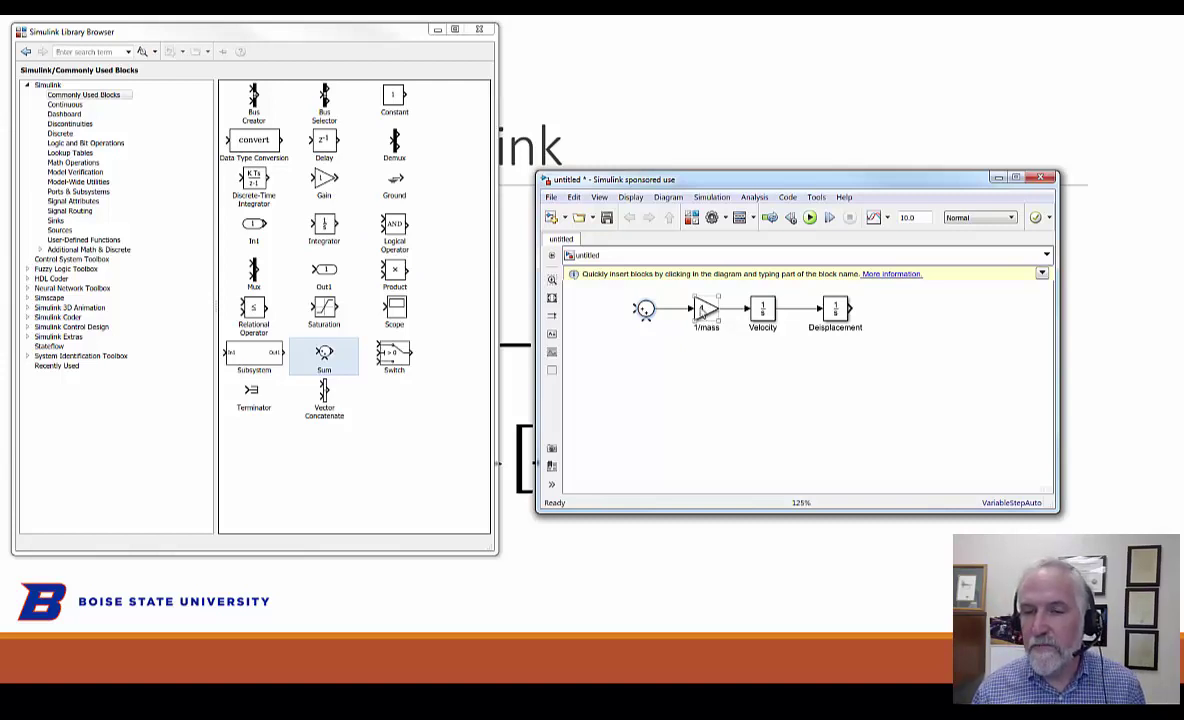
pyautogui.moveTo(703, 312); pyautogui.dragTo(722, 423)
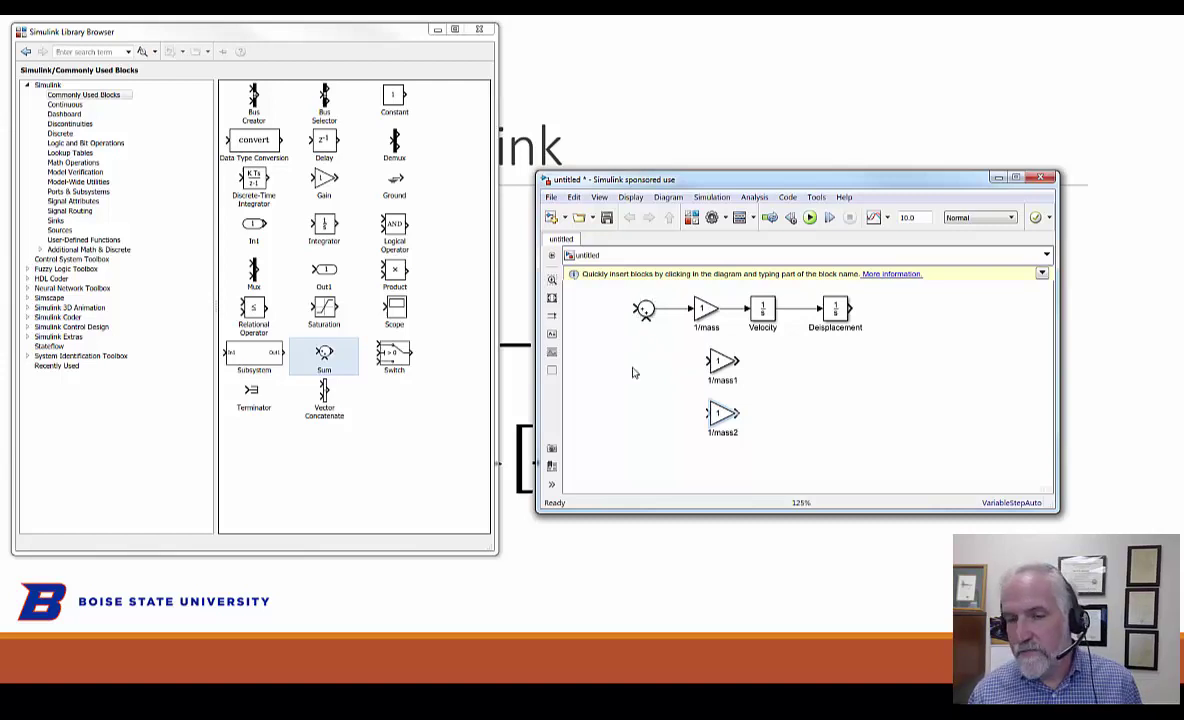
pyautogui.click(720, 364)
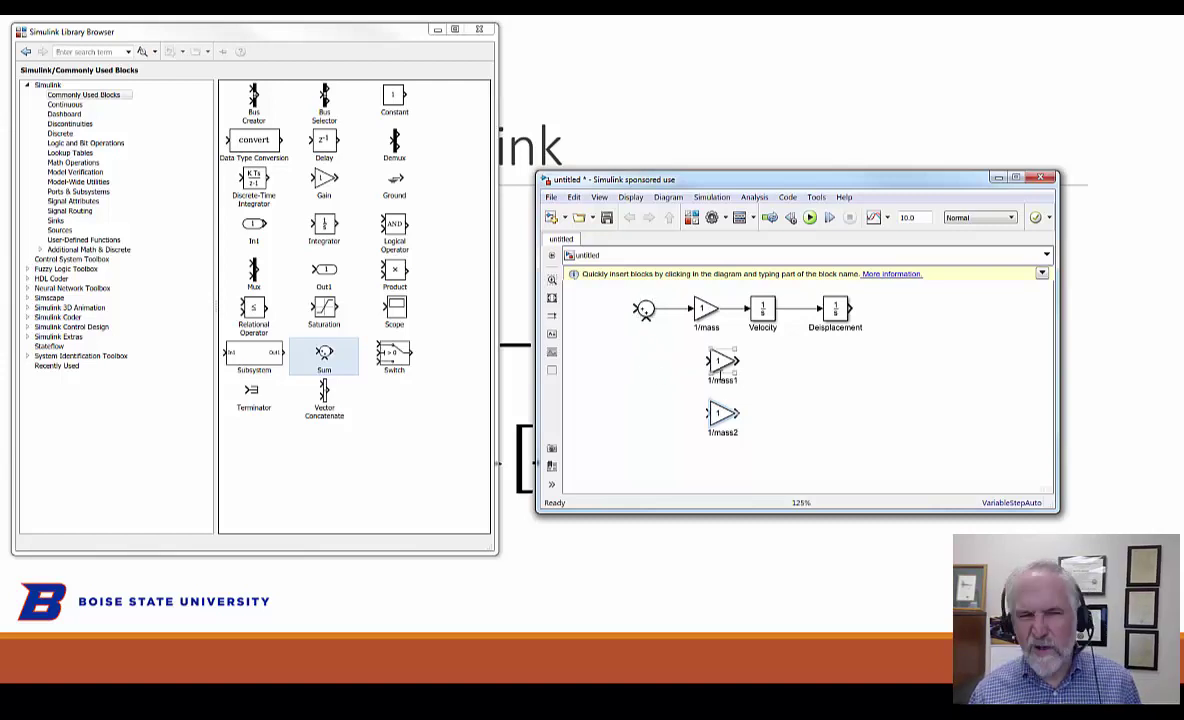
# Flip the 1/mass1 and 1/mass2 gain blocks so both point left.
pyautogui.click(766, 378)
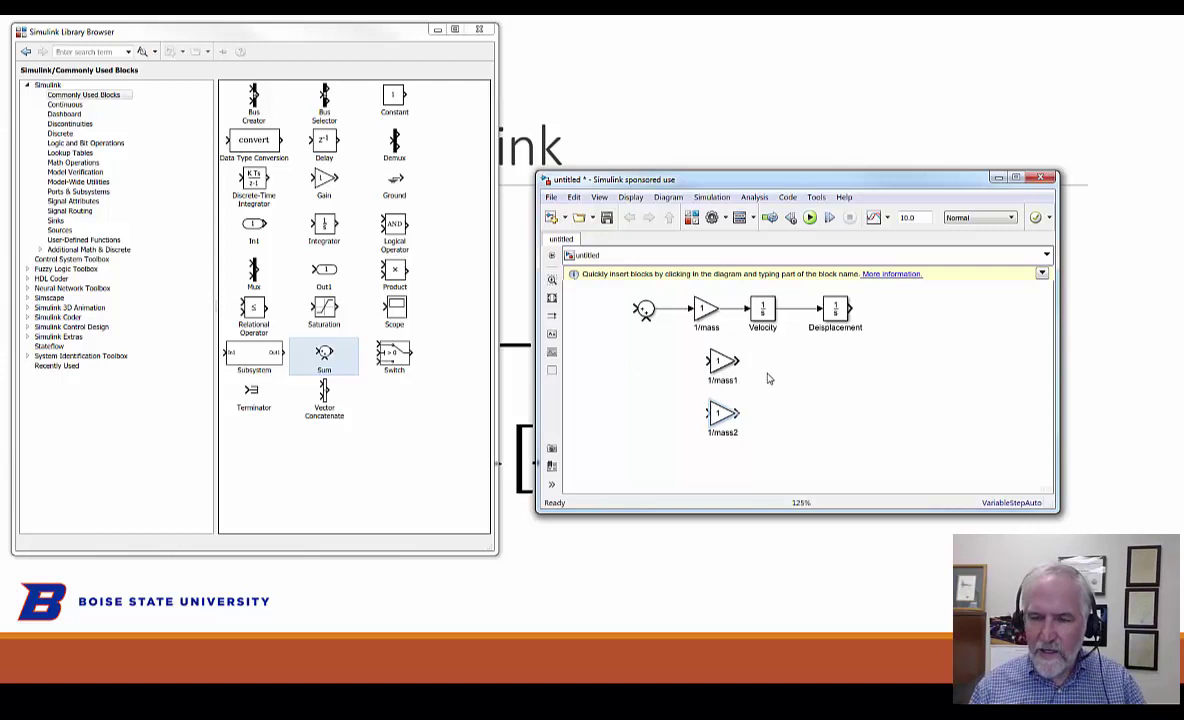
pyautogui.click(713, 362)
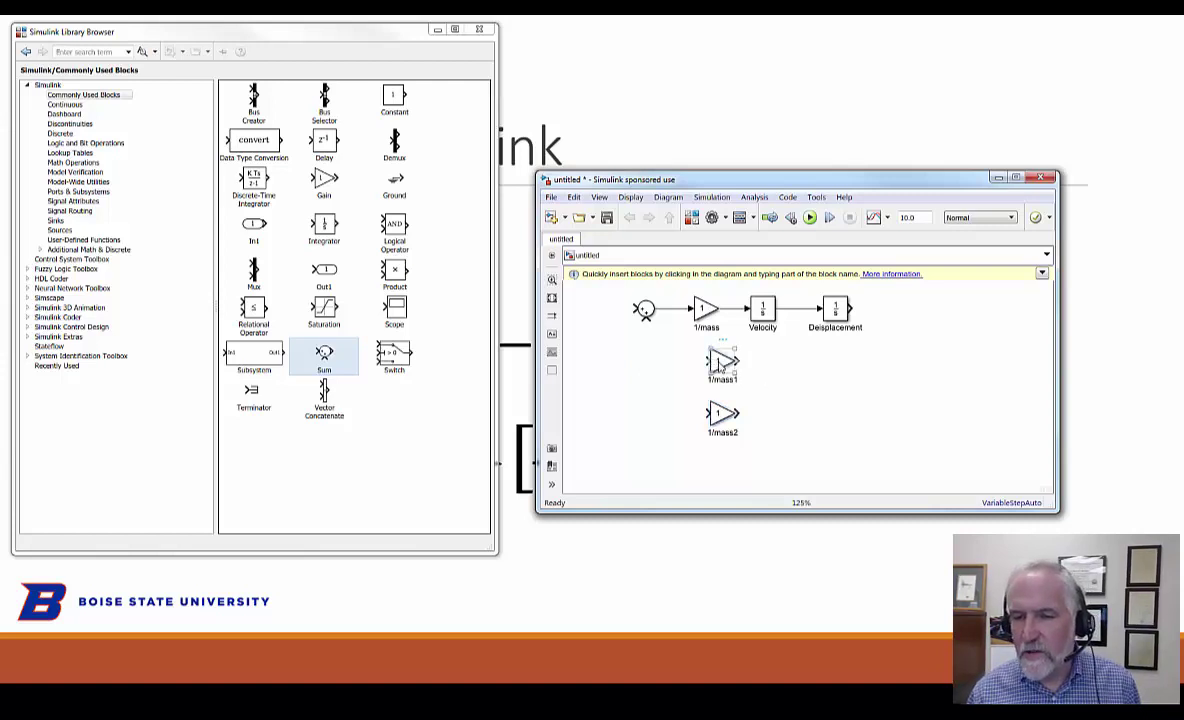
pyautogui.rightClick(718, 363)
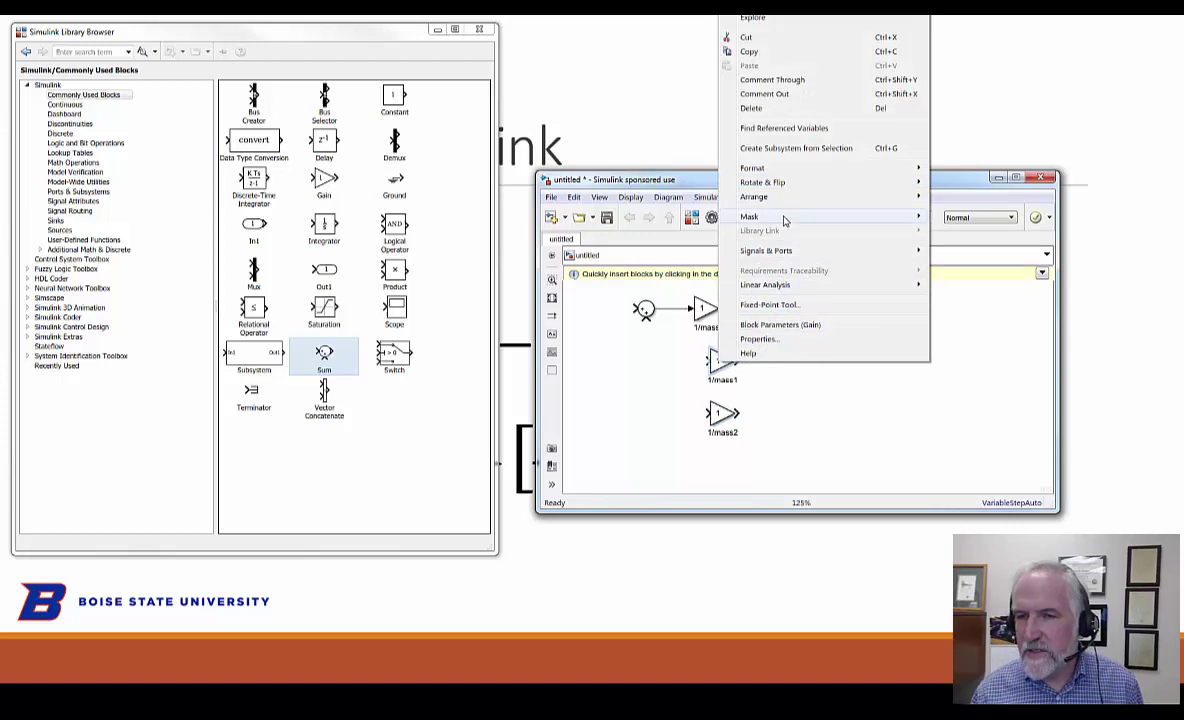
pyautogui.moveTo(790, 187)
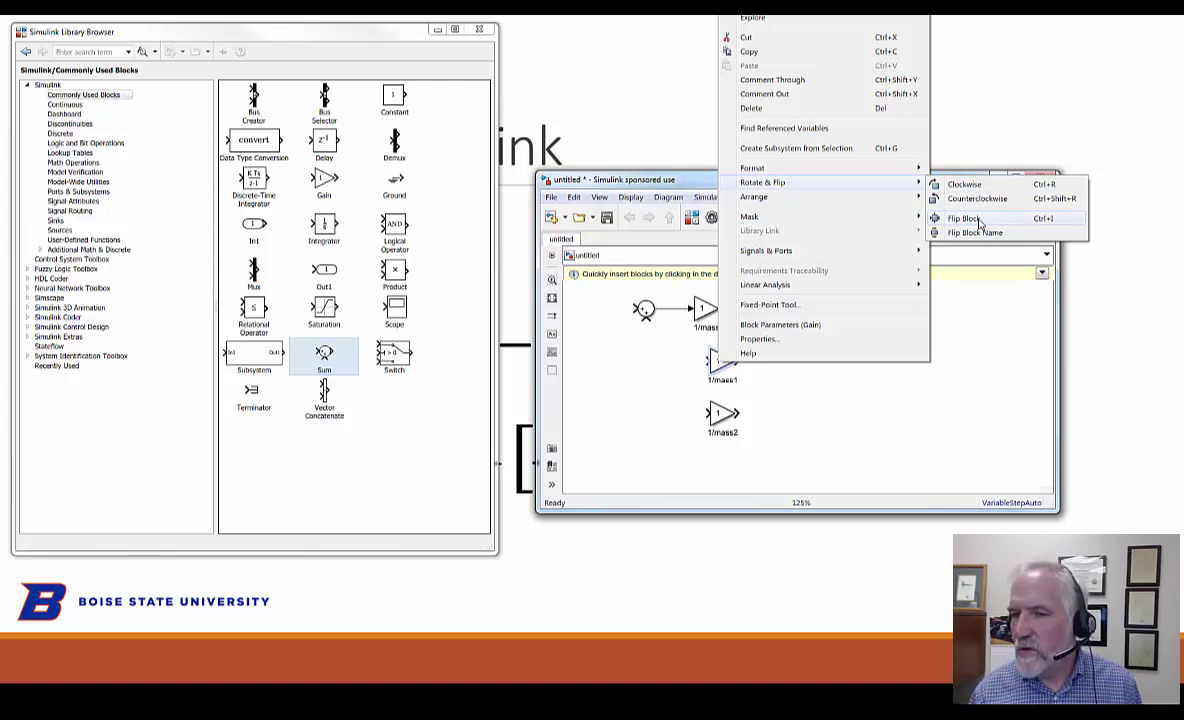
pyautogui.click(980, 220)
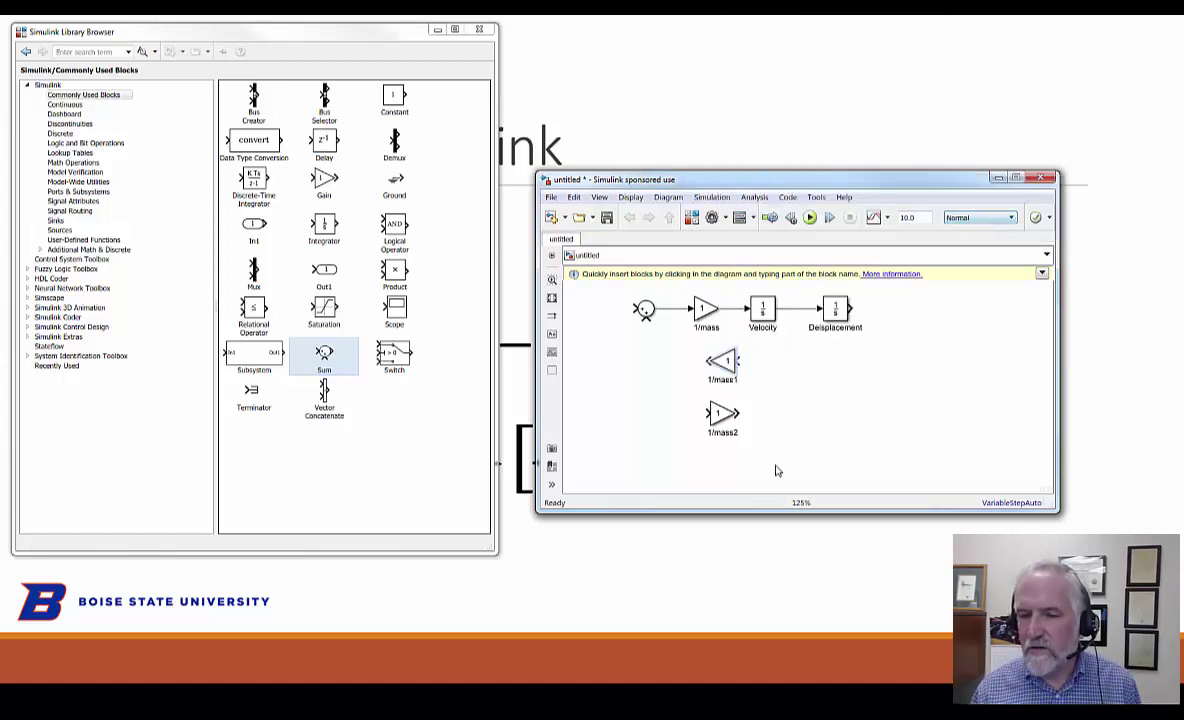
pyautogui.click(718, 418)
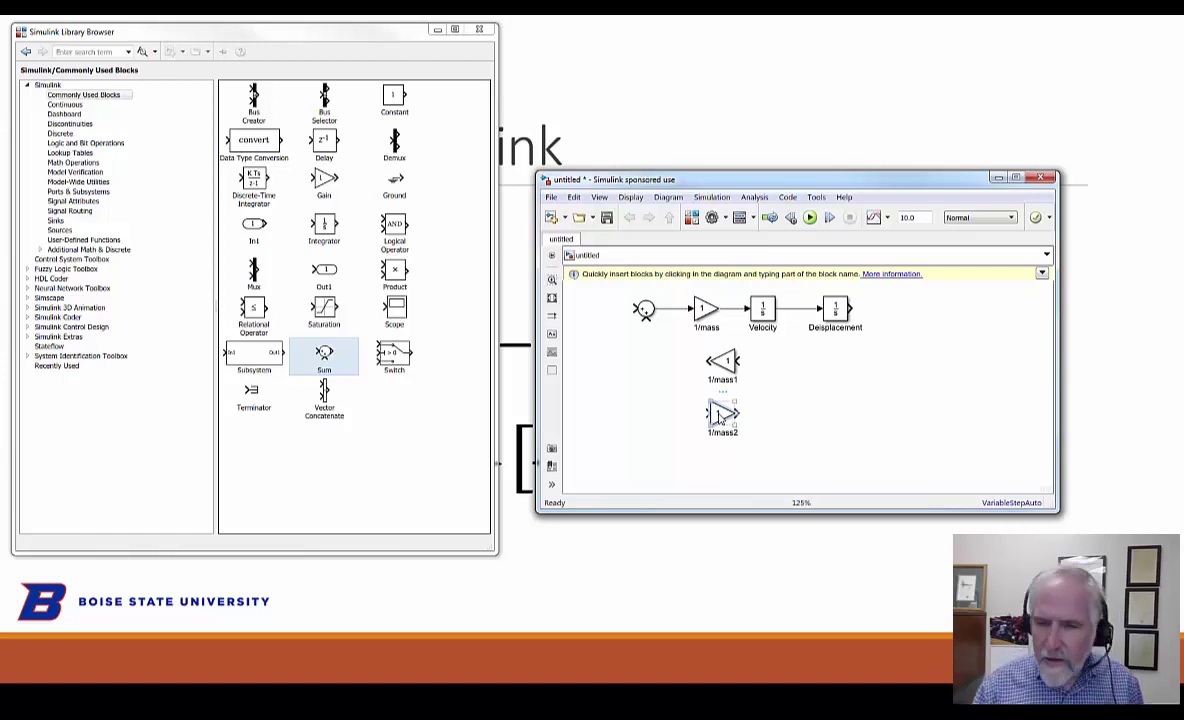
pyautogui.hotkey('ctrl', 'i')
pyautogui.click(766, 423)
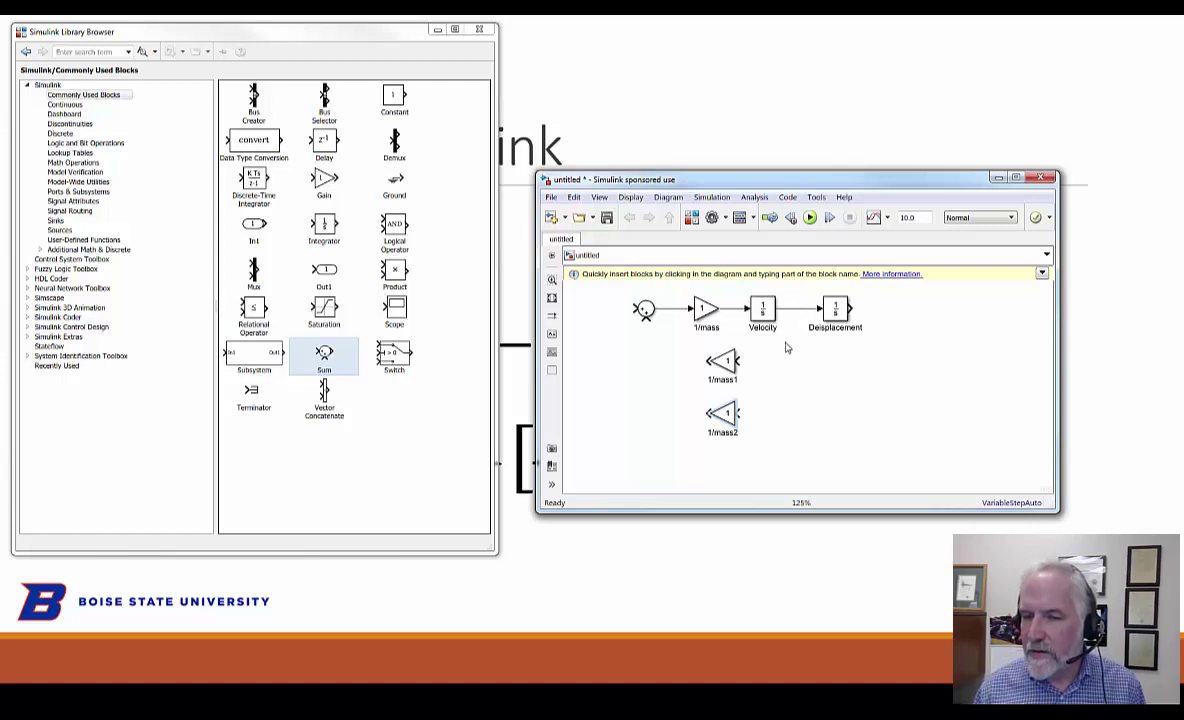
# Rename the flipped gain blocks b and k.
pyautogui.doubleClick(725, 380)
pyautogui.press('BackSpace')
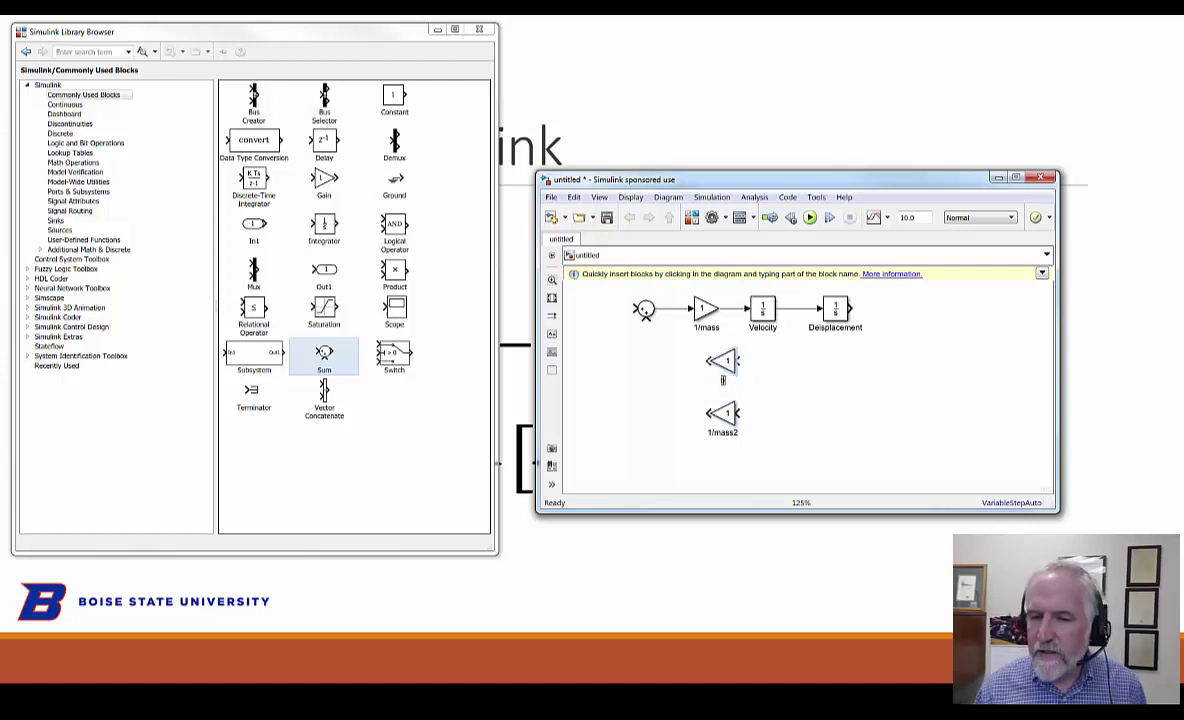
pyautogui.write('b')
pyautogui.doubleClick(722, 431)
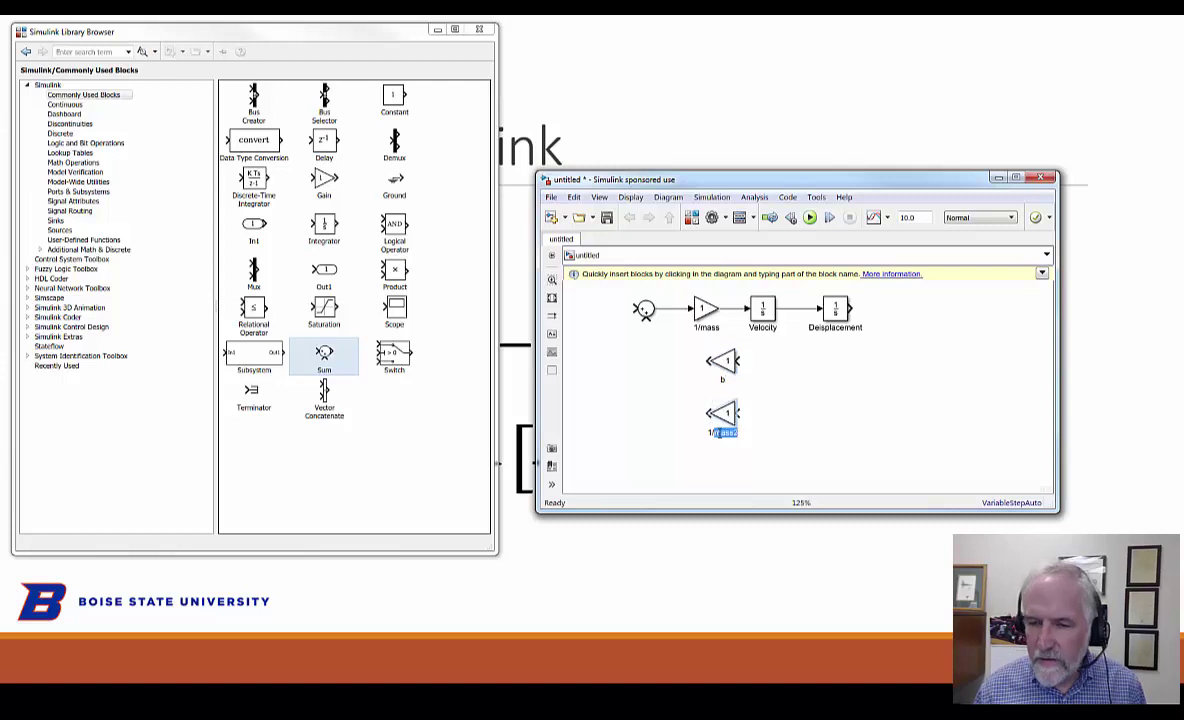
pyautogui.press('BackSpace')
pyautogui.press('BackSpace')
pyautogui.press('BackSpace')
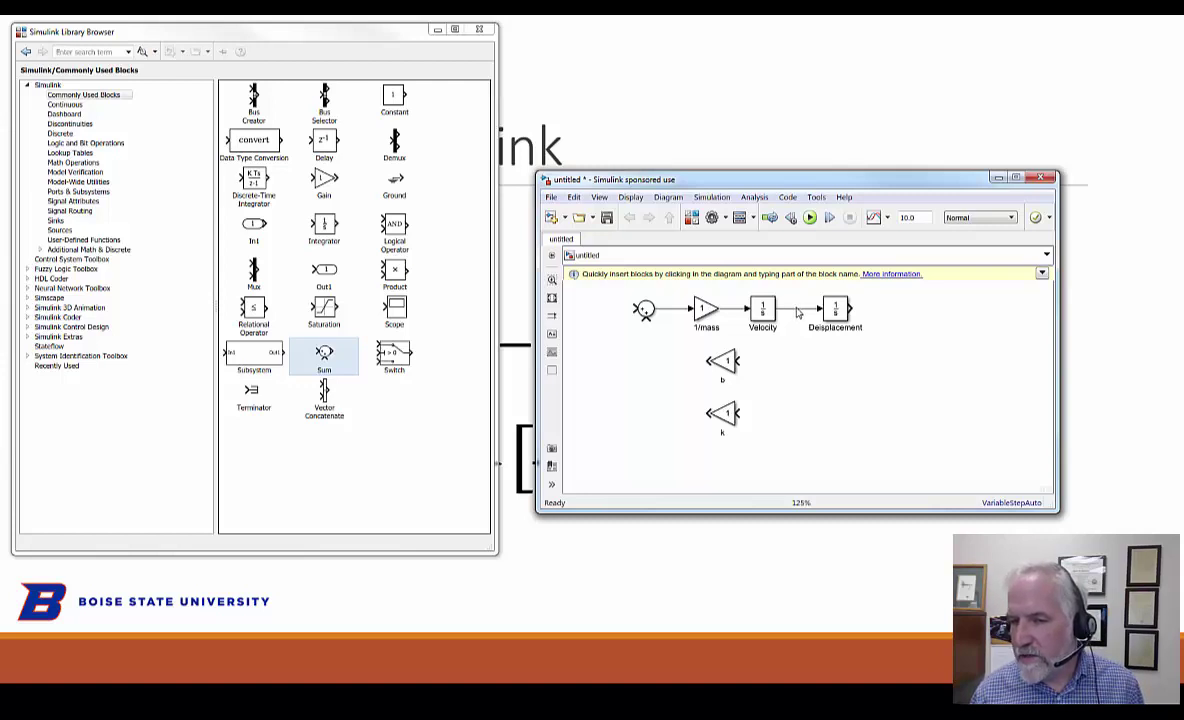
# Route Velocity through gain b and Displacement through gain k back into the Sum block inputs.
pyautogui.moveTo(797, 309); pyautogui.dragTo(737, 360)
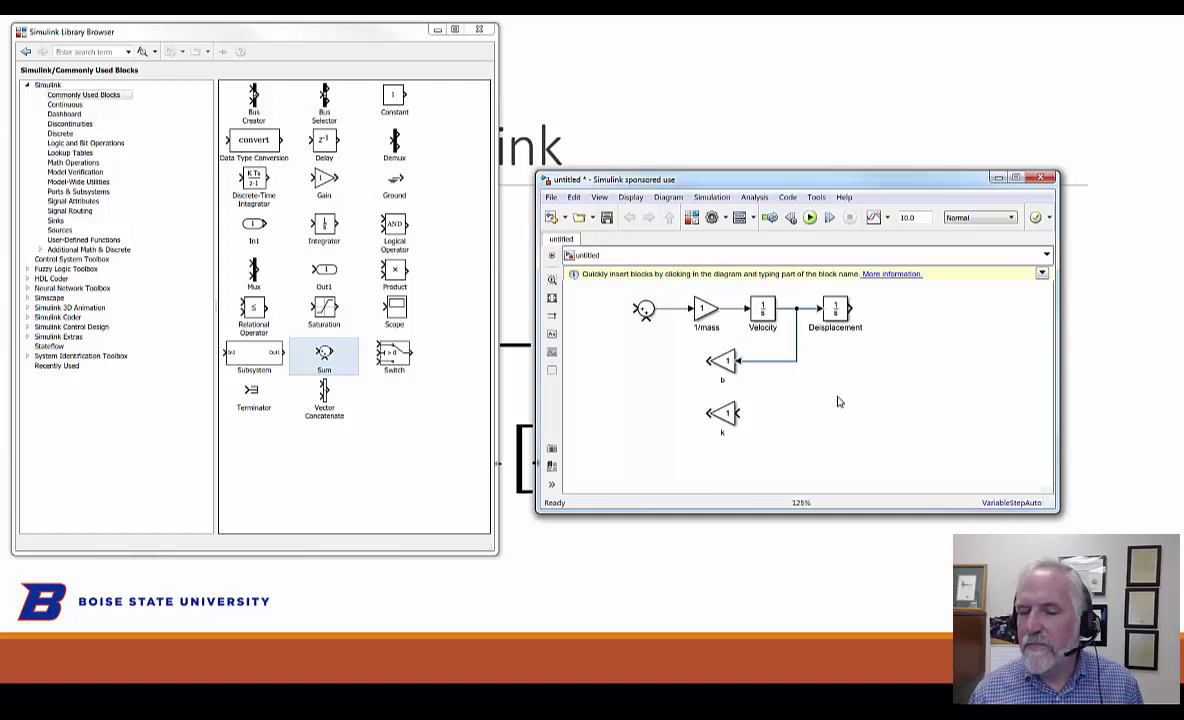
pyautogui.moveTo(707, 360); pyautogui.dragTo(600, 292)
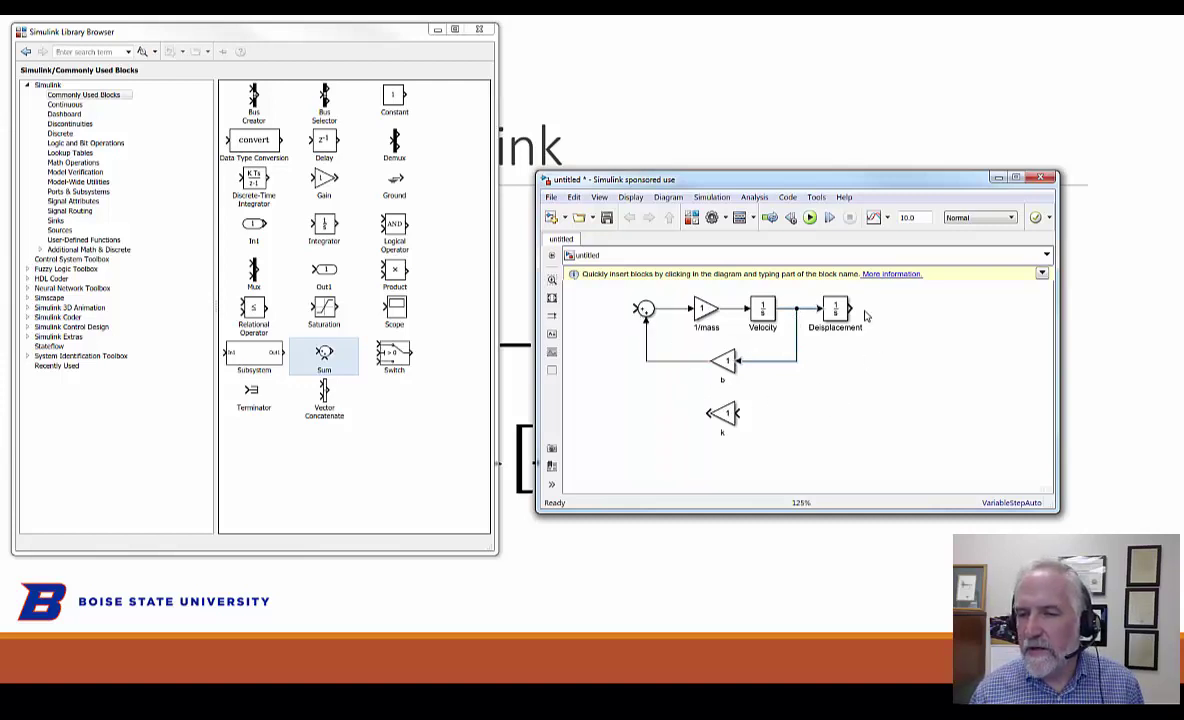
pyautogui.moveTo(857, 310); pyautogui.dragTo(740, 413)
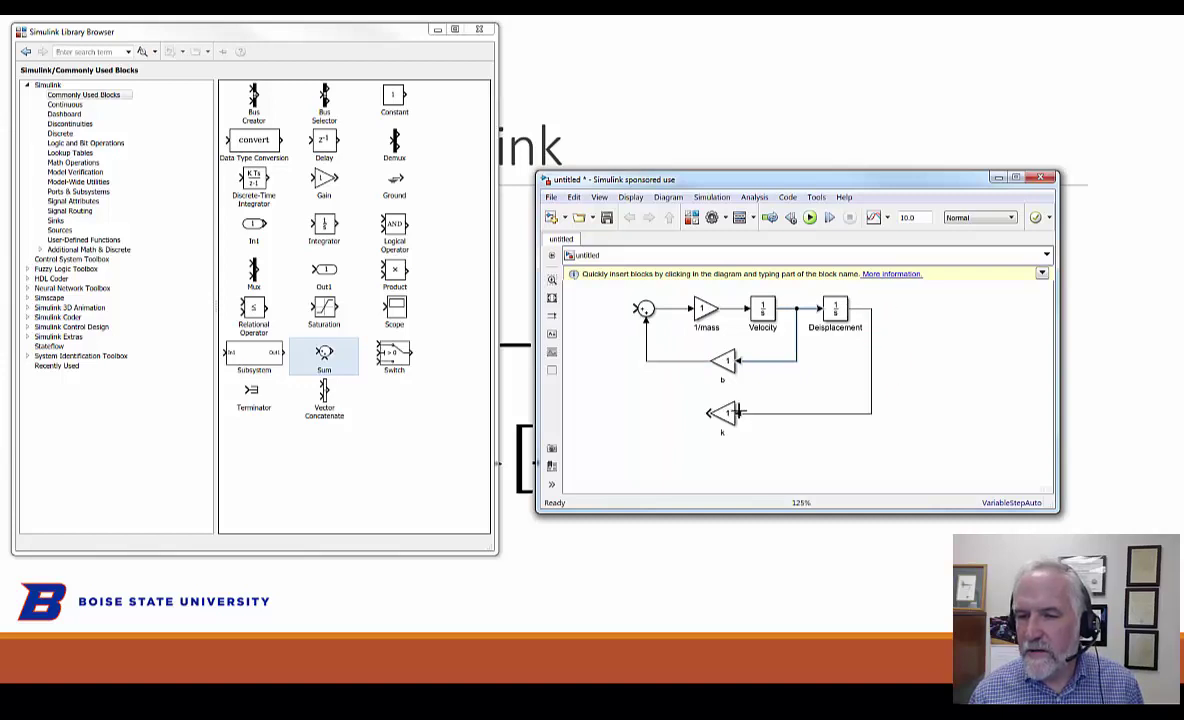
pyautogui.moveTo(661, 413); pyautogui.dragTo(638, 308)
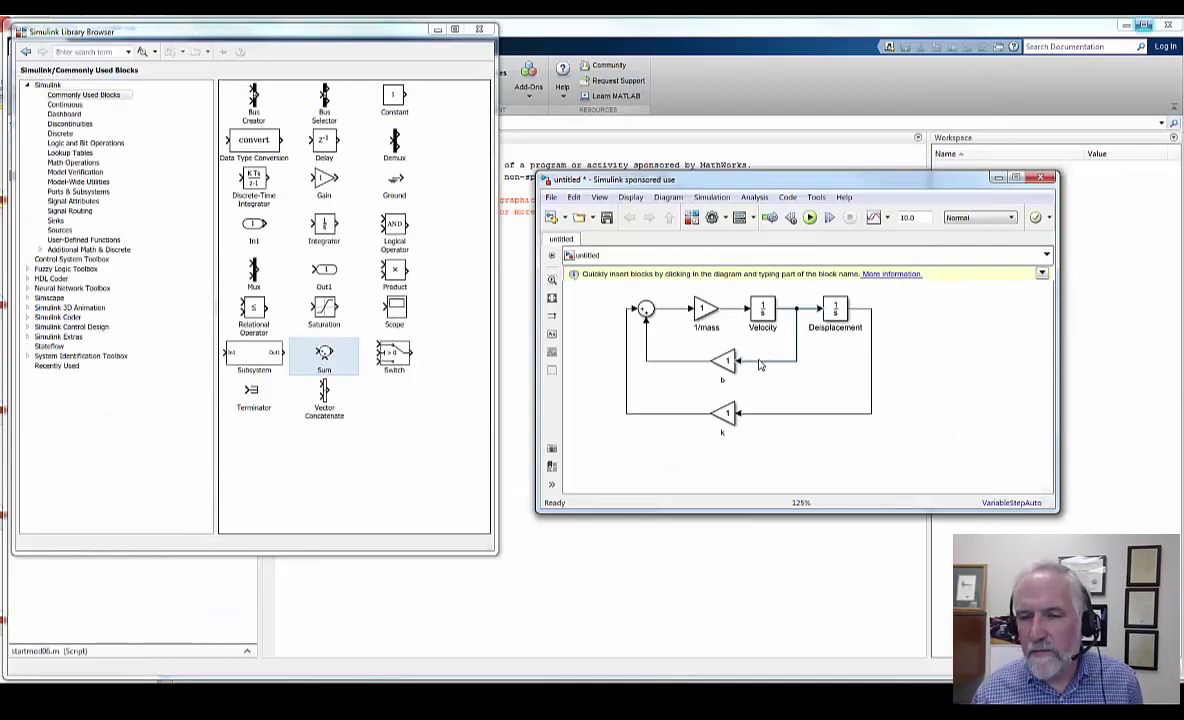
# Edit the Sum block's list of signs and confirm the new sign settings.
pyautogui.doubleClick(647, 312)
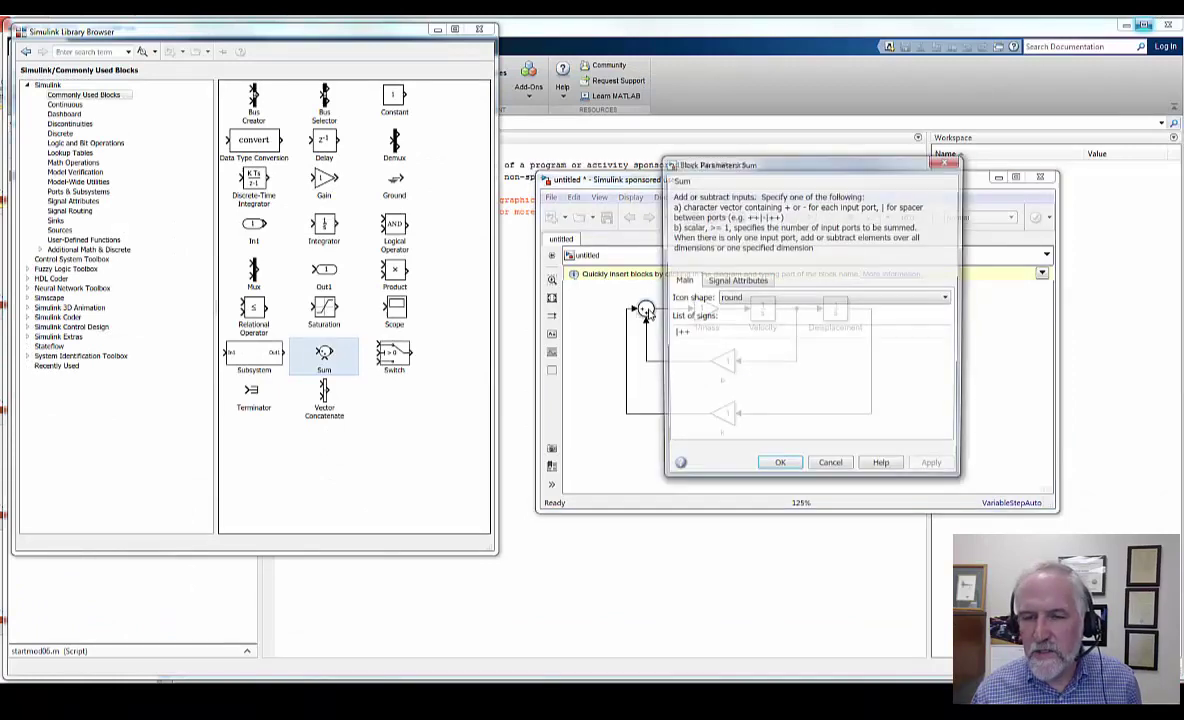
pyautogui.doubleClick(703, 332)
pyautogui.click(703, 332)
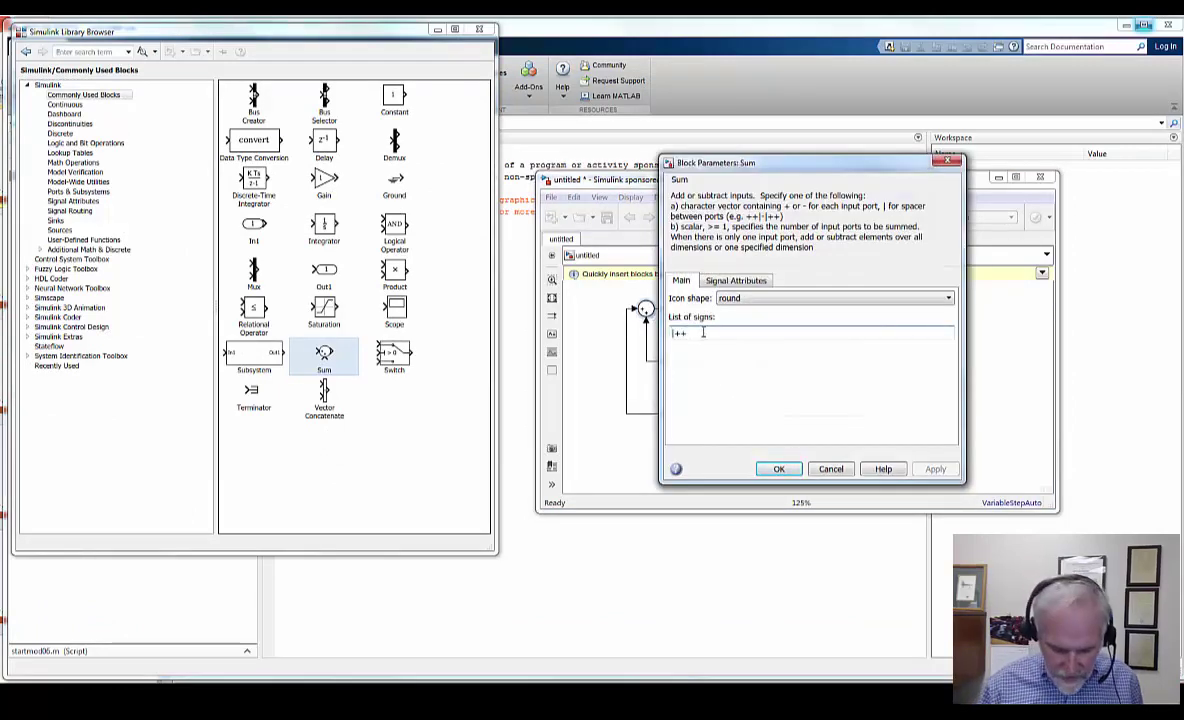
pyautogui.press('BackSpace')
pyautogui.press('BackSpace')
pyautogui.press('BackSpace')
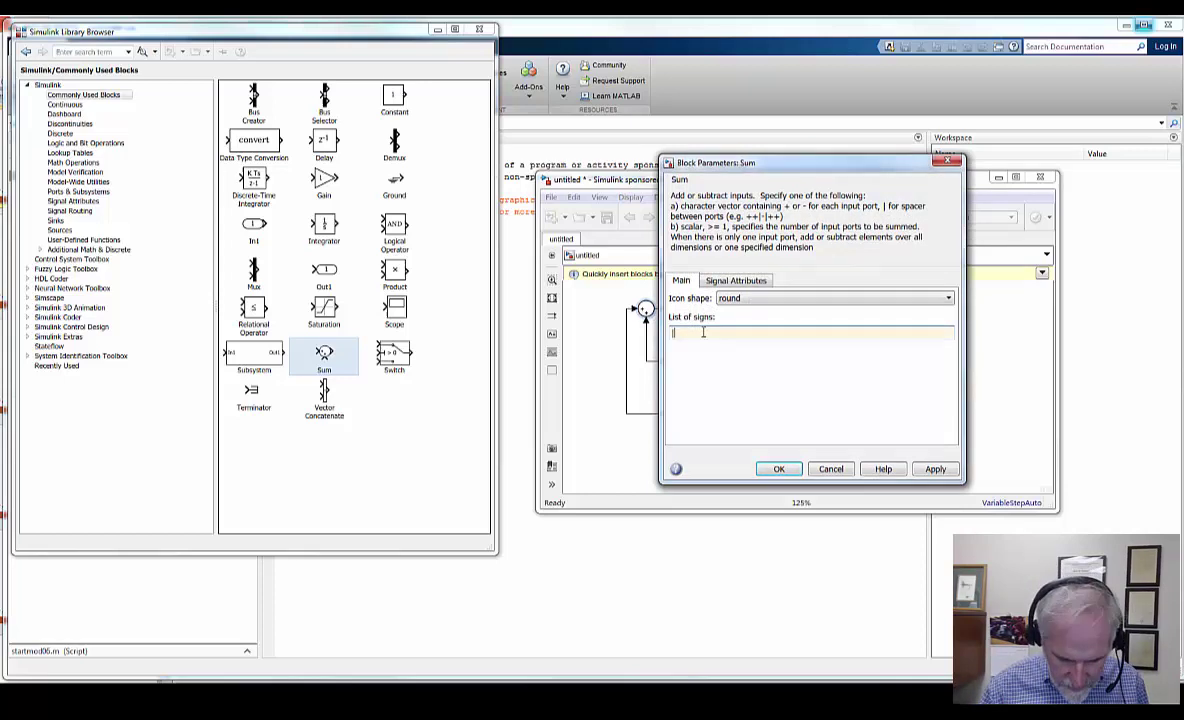
pyautogui.press('Return')
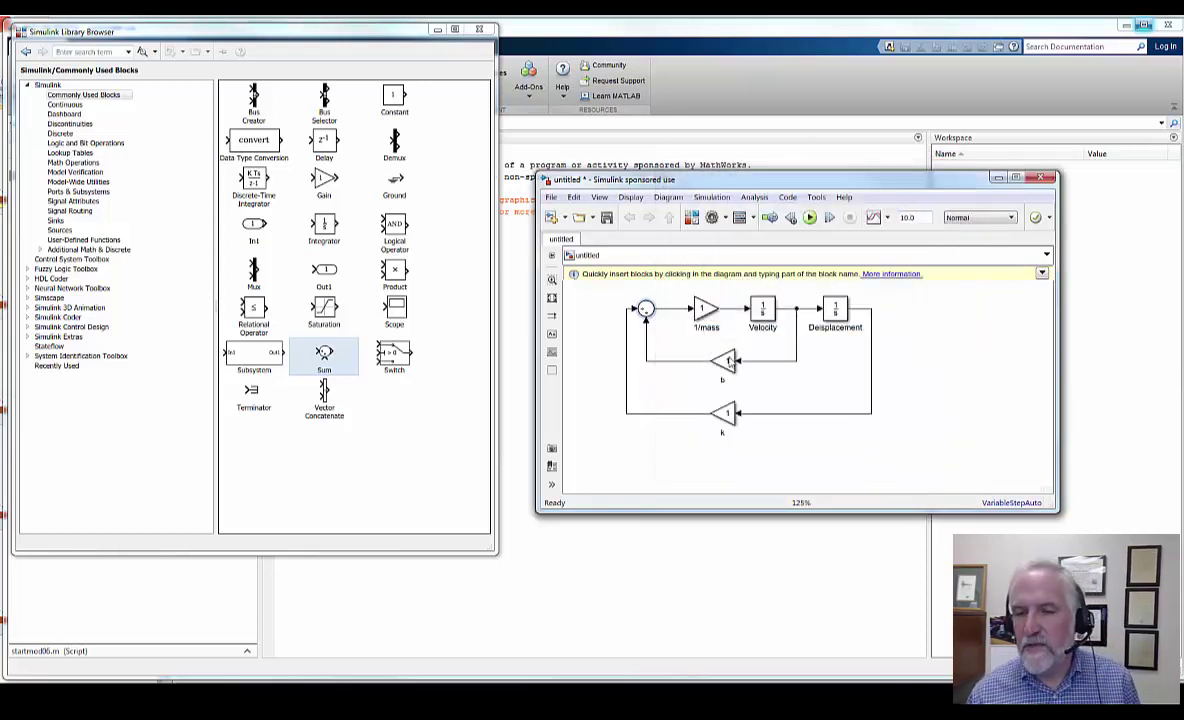
pyautogui.click(702, 314)
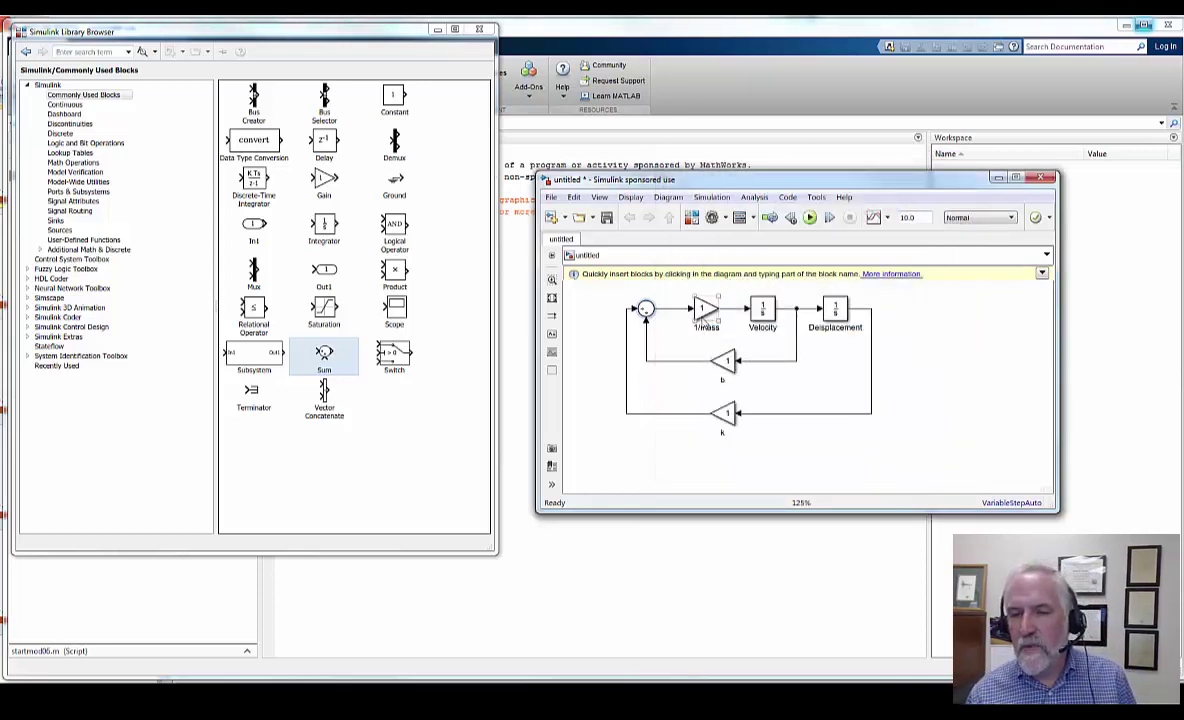
pyautogui.click(563, 343)
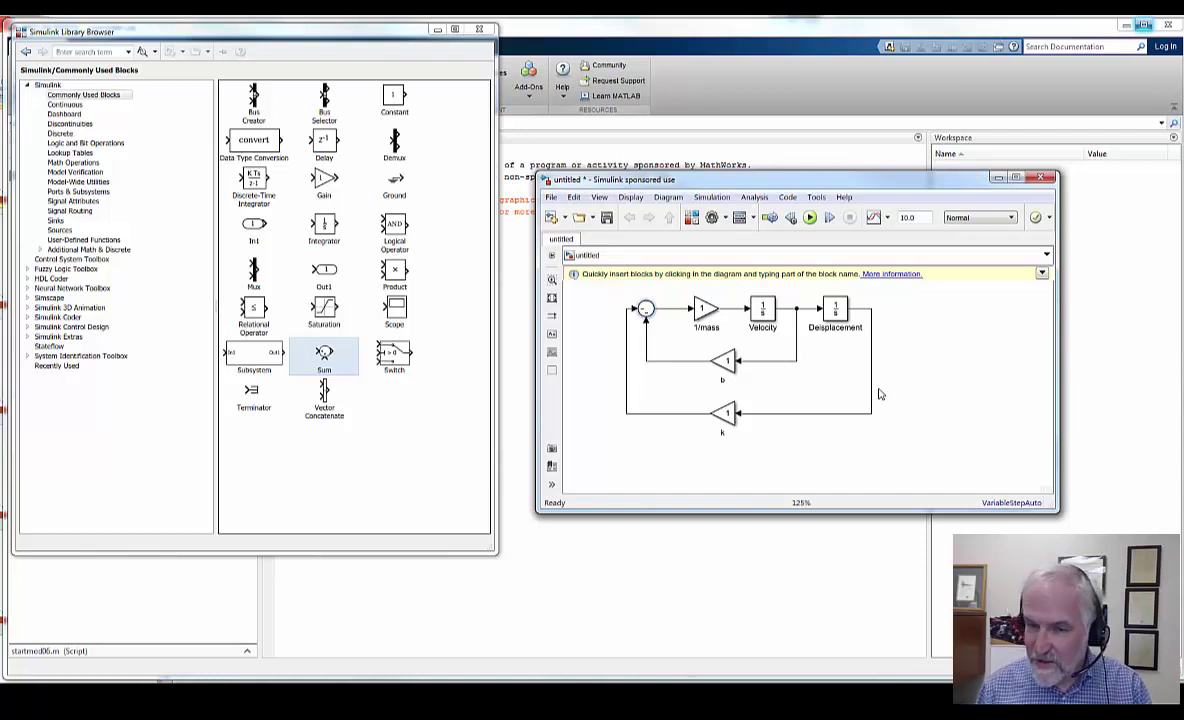
# Add a Scope right of Displacement, connect it, and label it 'Displacement of Mass'.
pyautogui.click(396, 316)
pyautogui.moveTo(396, 316); pyautogui.dragTo(935, 316)
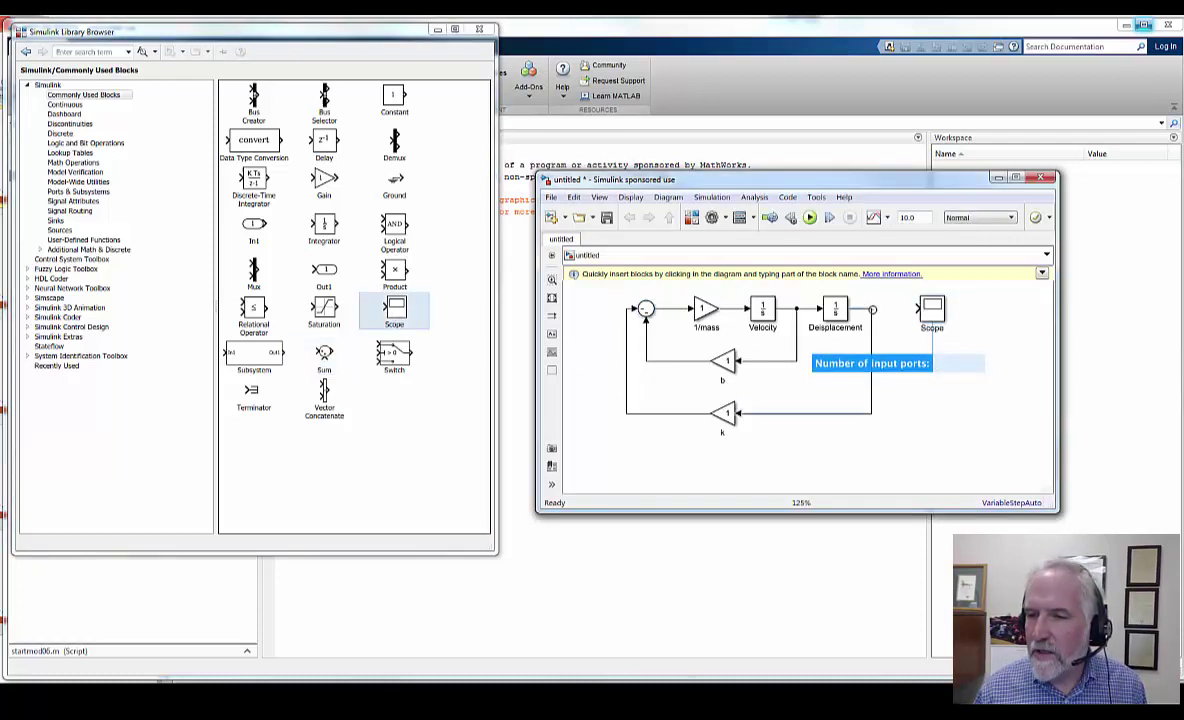
pyautogui.click(905, 310)
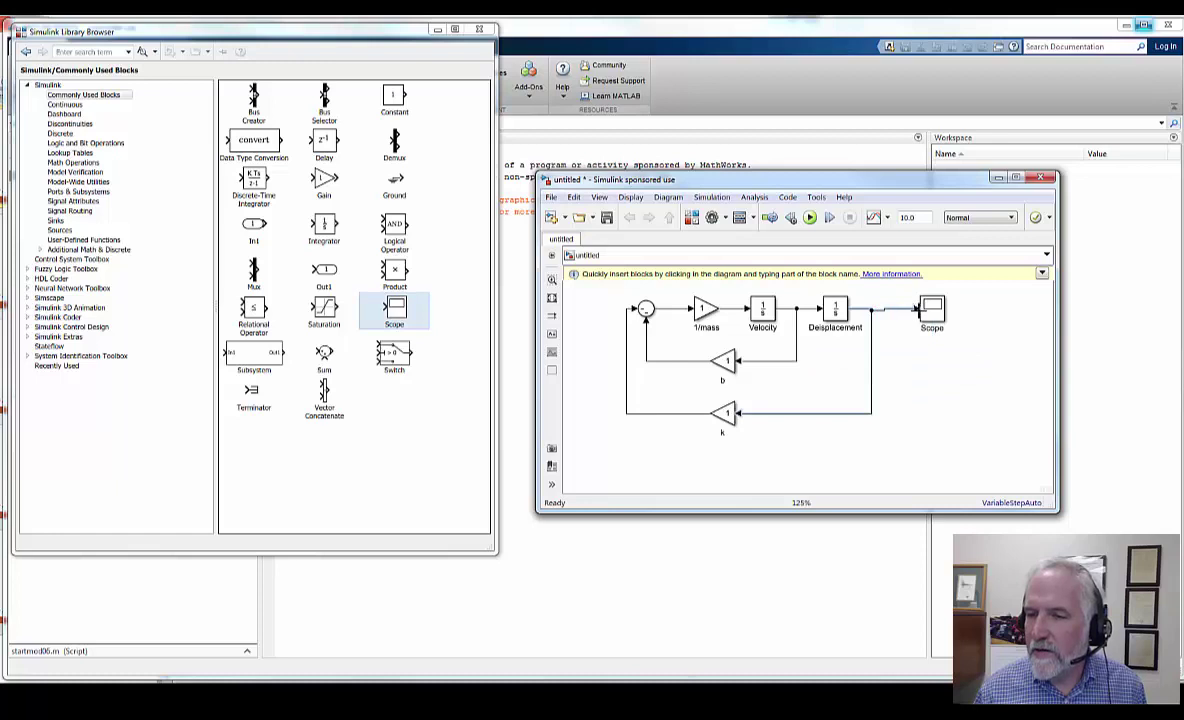
pyautogui.doubleClick(932, 329)
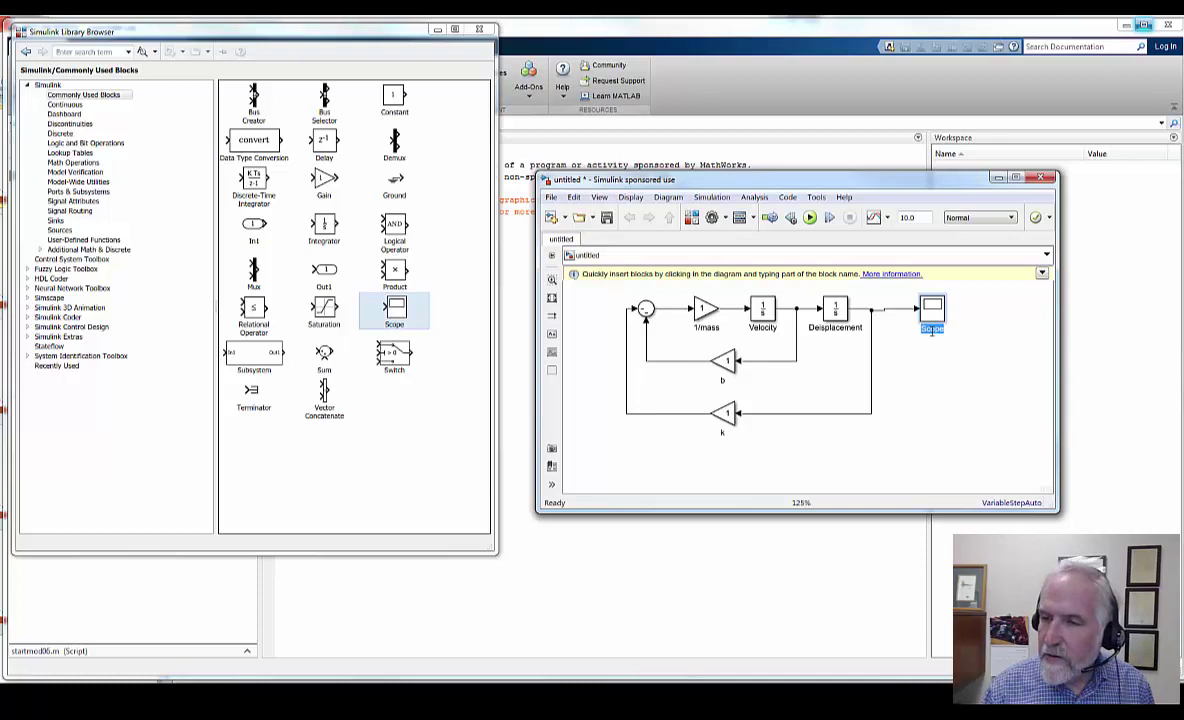
pyautogui.write('q')
pyautogui.write('isp')
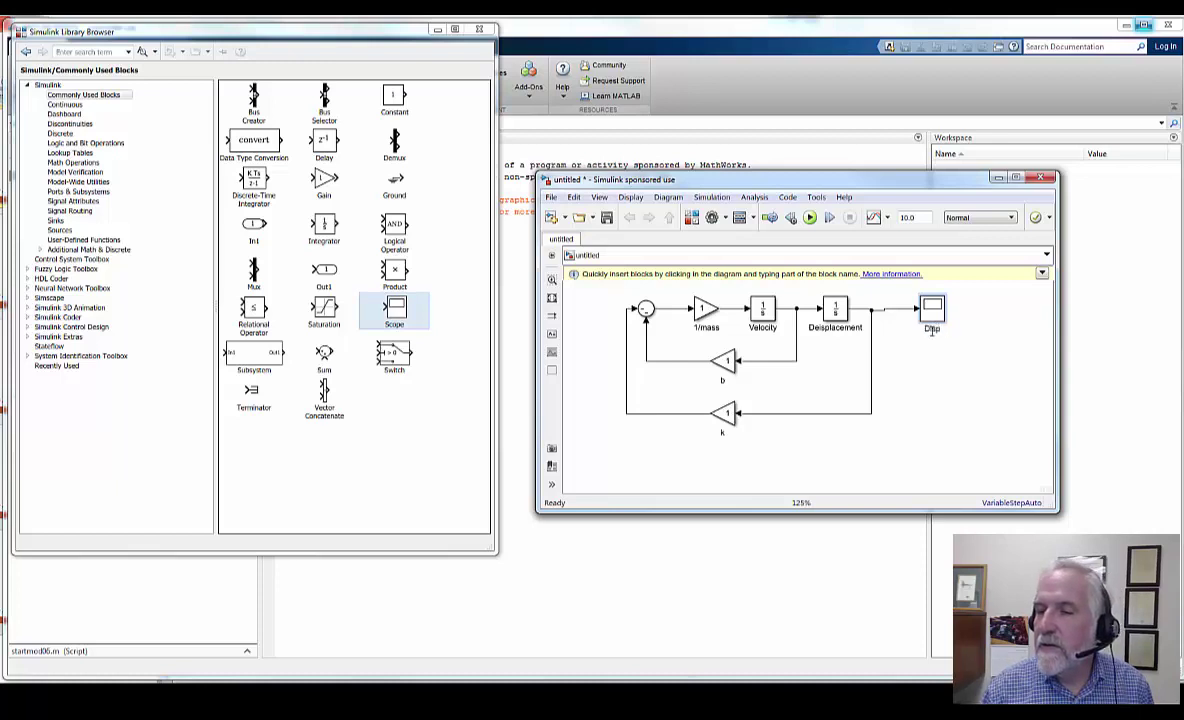
pyautogui.write('lacement')
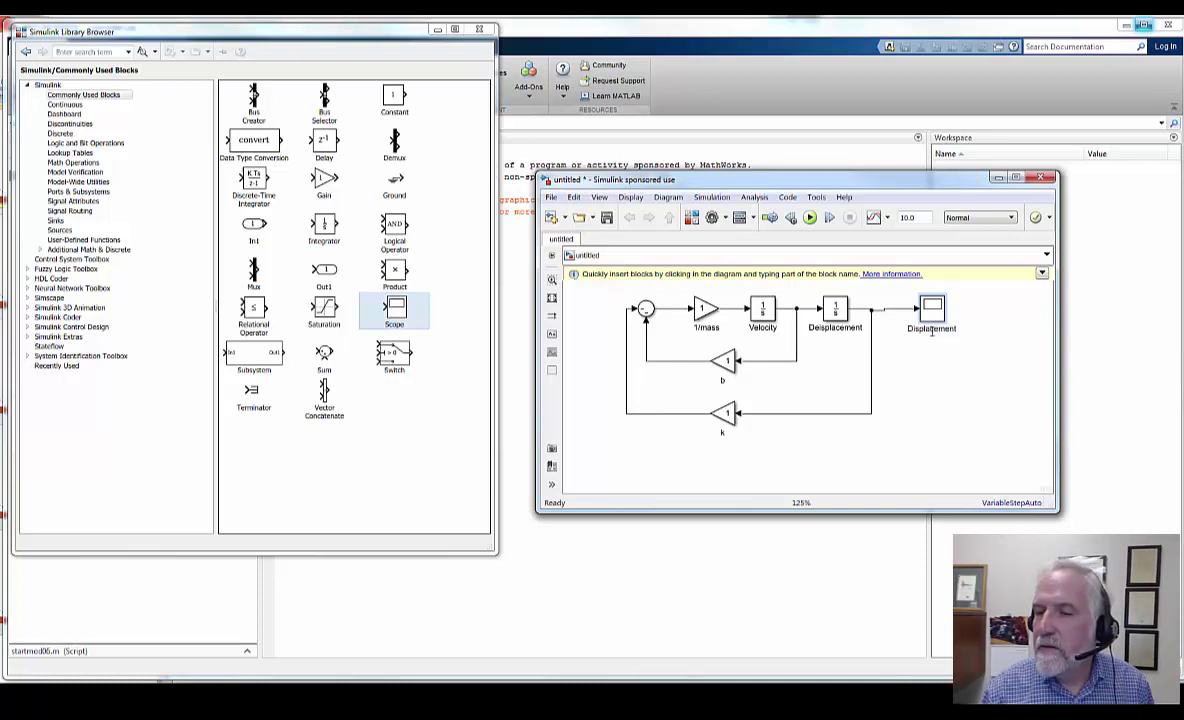
pyautogui.write(' of Mass')
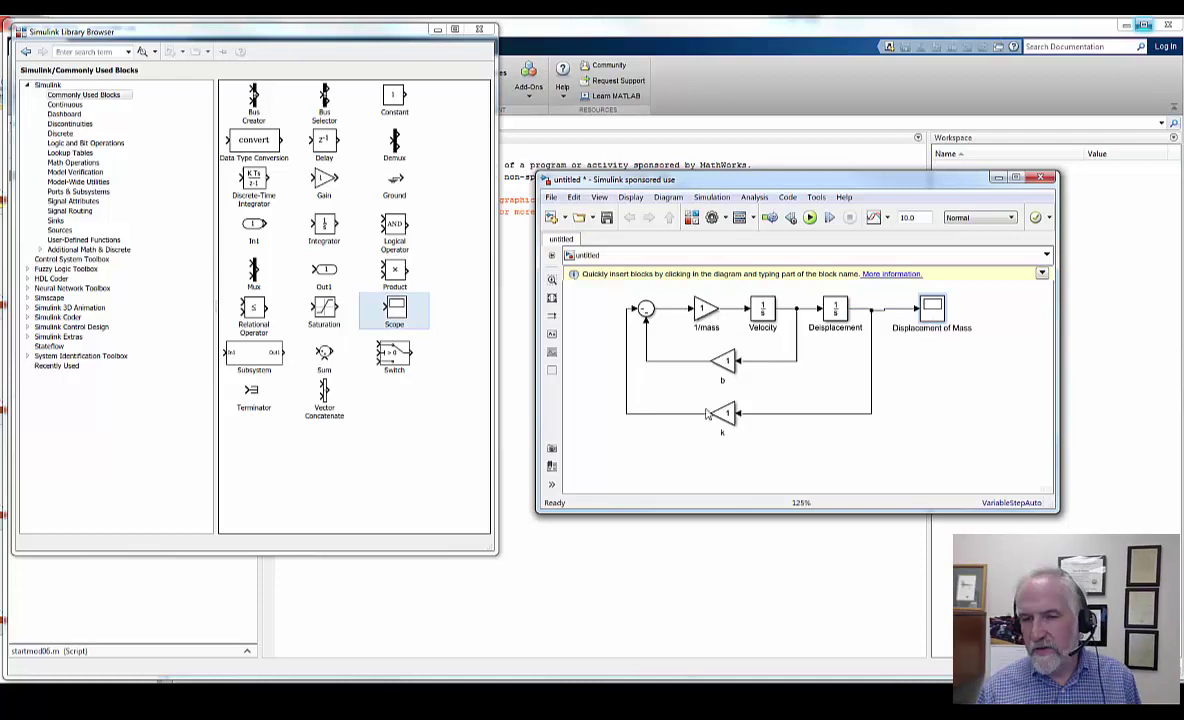
# Set the 1/mass gain to 0.1, leaving damping gain b at 1.
pyautogui.doubleClick(702, 309)
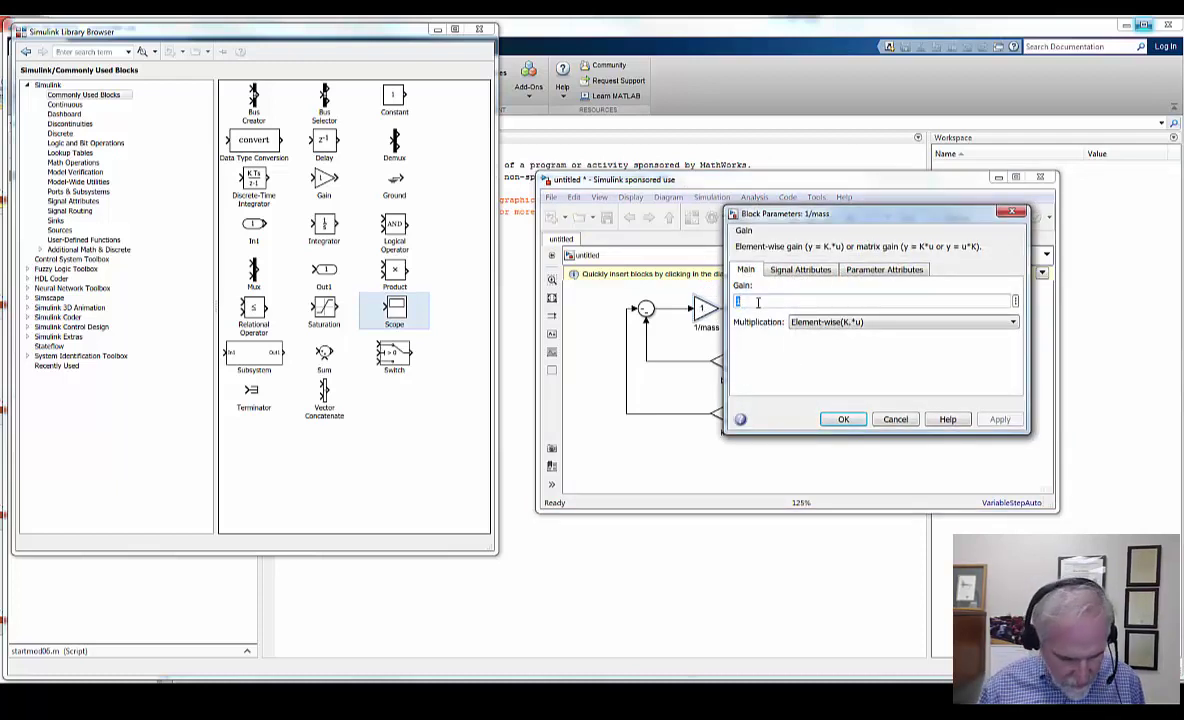
pyautogui.press('BackSpace')
pyautogui.write('.1')
pyautogui.press('Return')
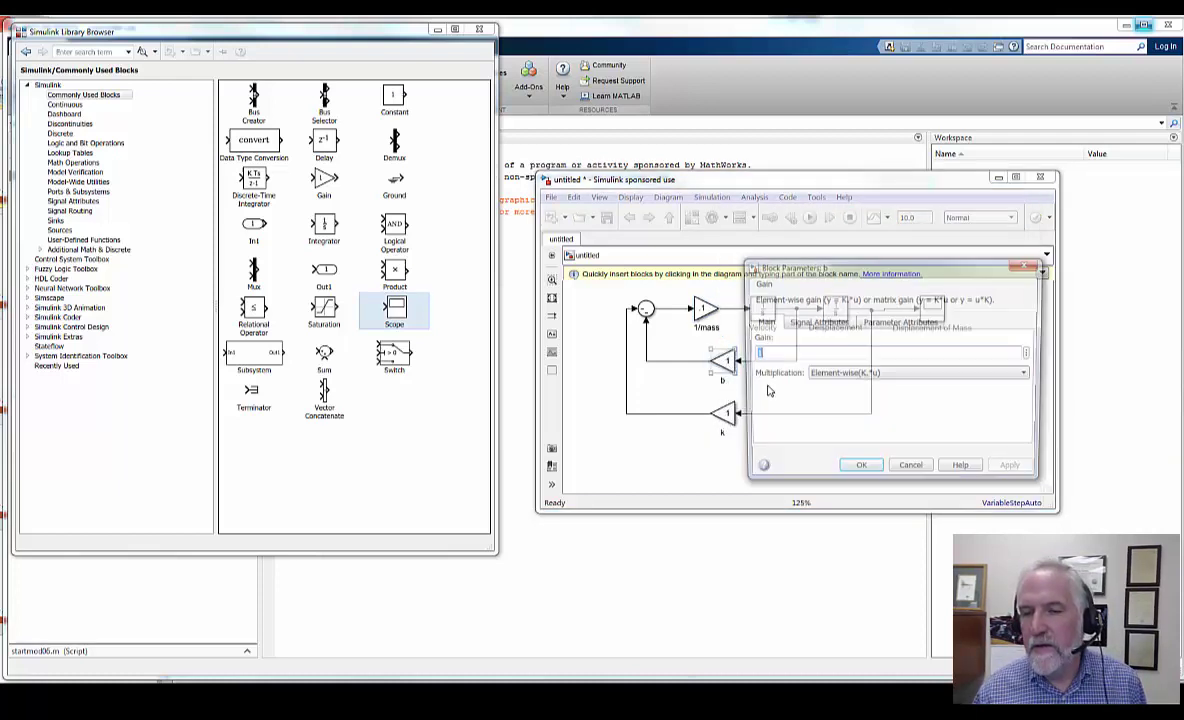
pyautogui.click(861, 472)
# Change the k gain from 1 to 1000.
pyautogui.doubleClick(722, 412)
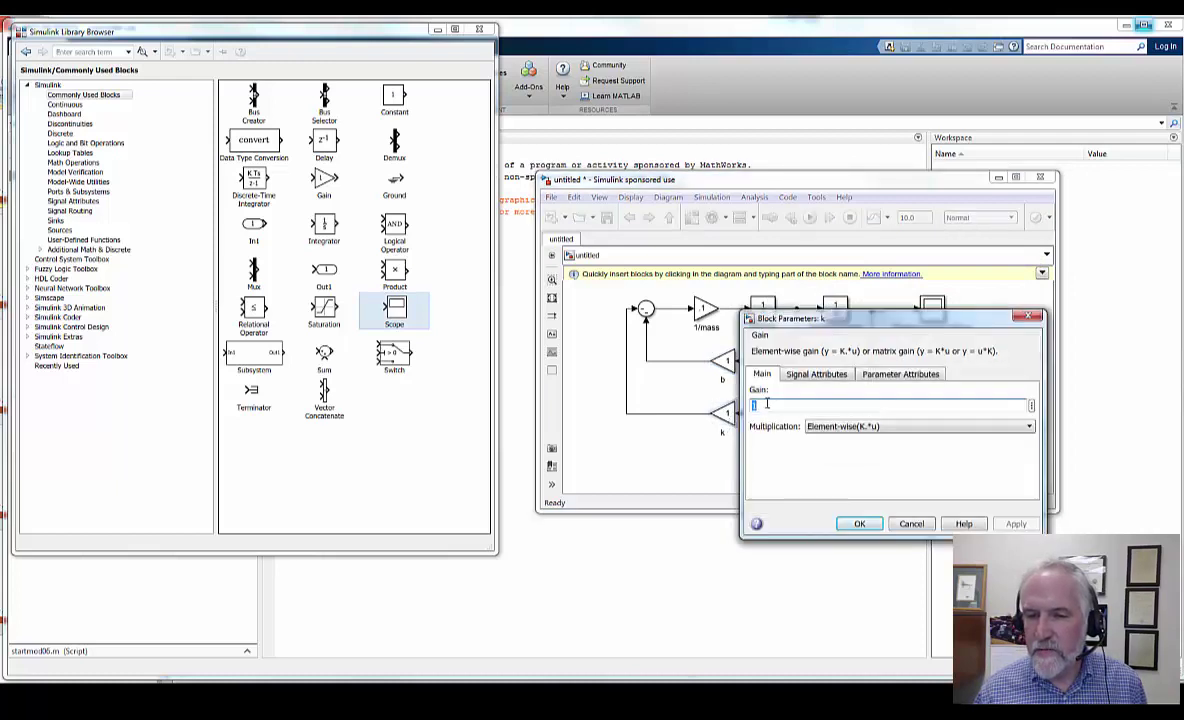
pyautogui.click(768, 405)
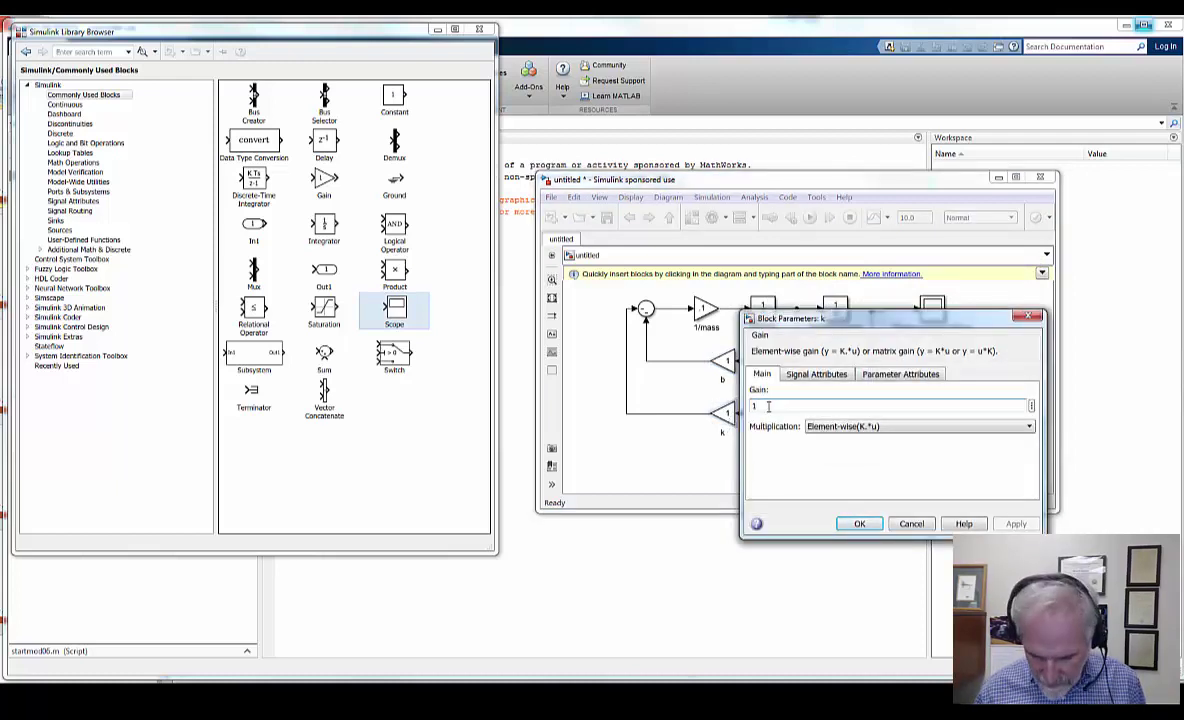
pyautogui.write('000')
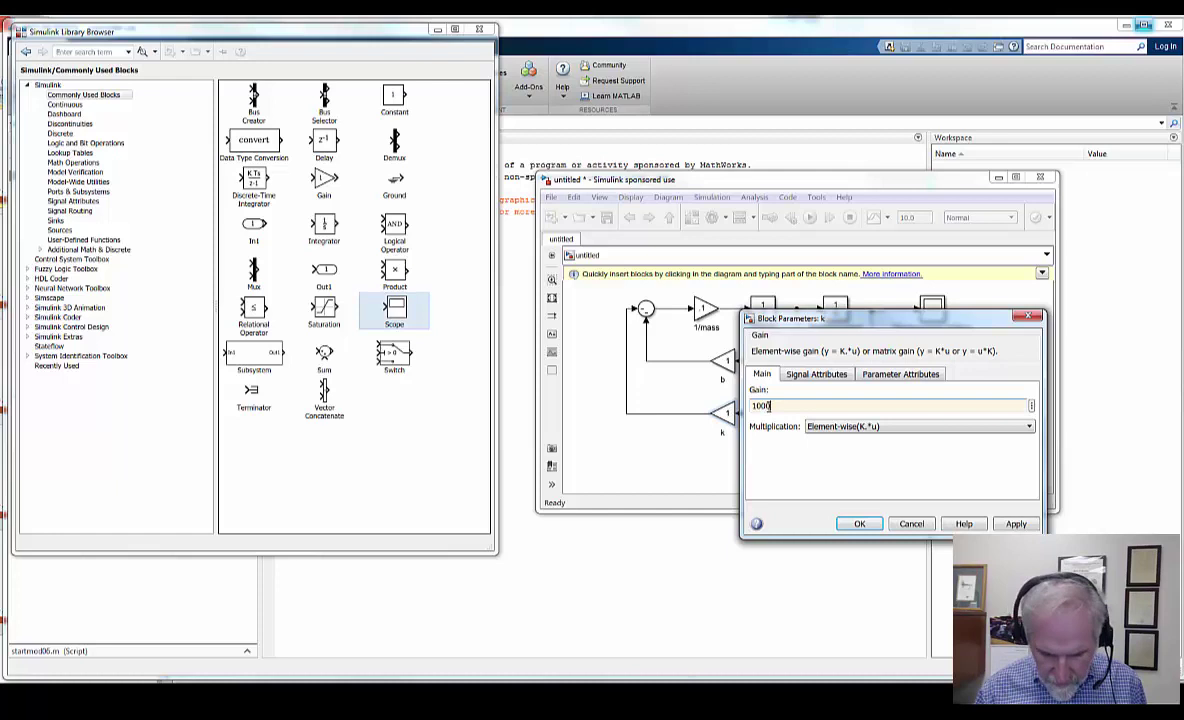
pyautogui.press('Return')
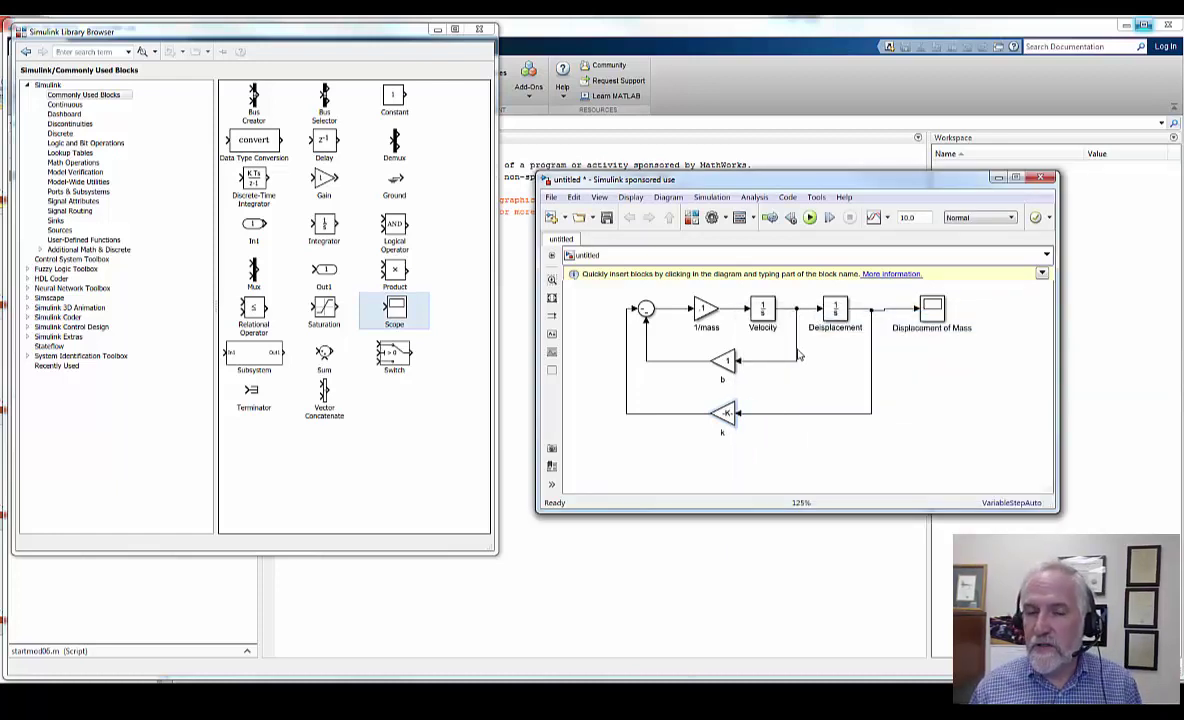
# Set the Displacement integrator's initial condition to 1, leaving Velocity unchanged.
pyautogui.doubleClick(837, 312)
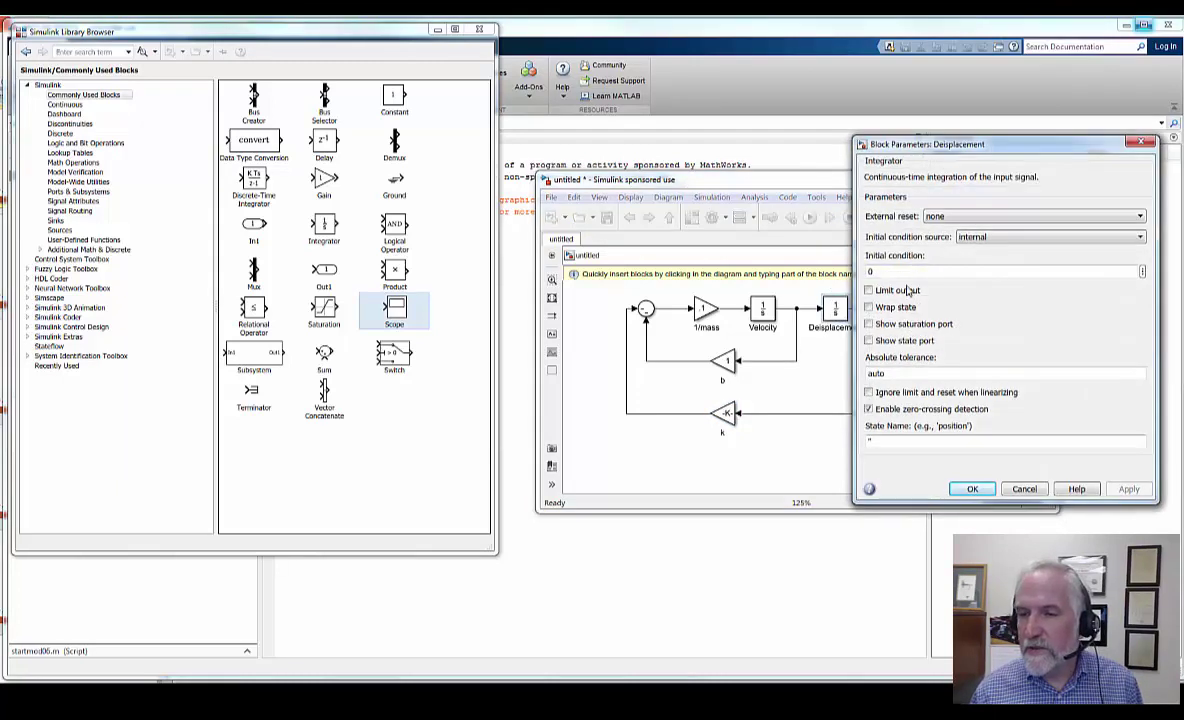
pyautogui.doubleClick(885, 273)
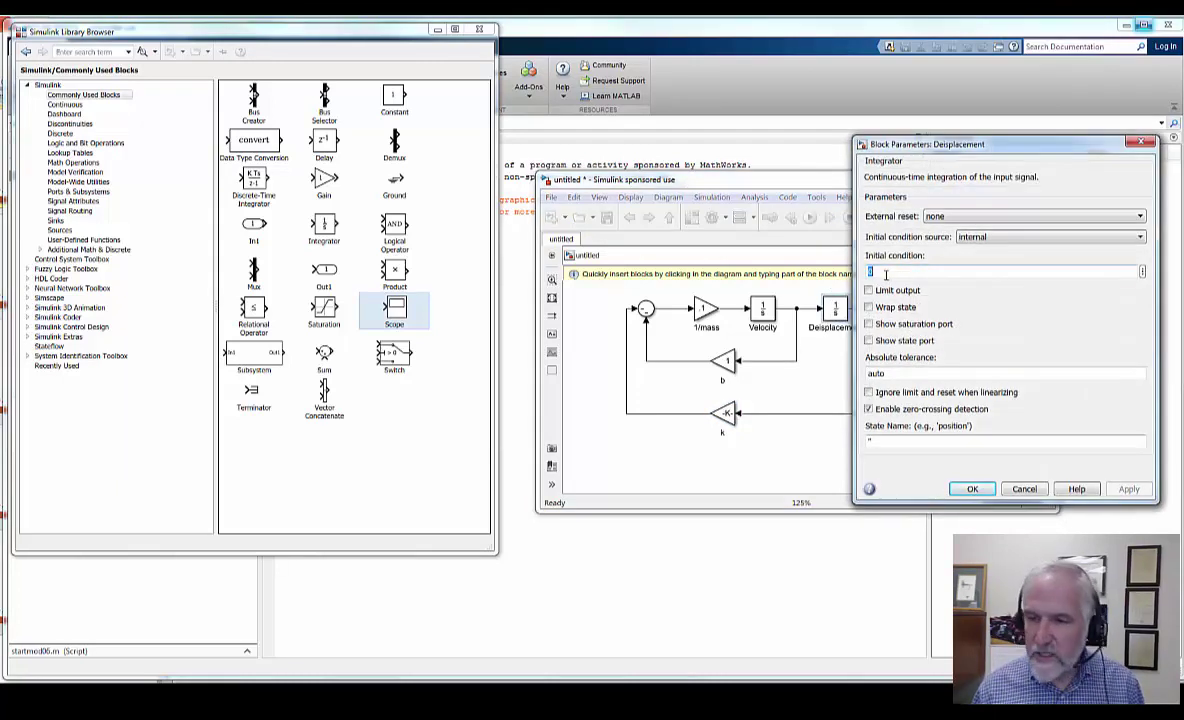
pyautogui.write('1')
pyautogui.press('Return')
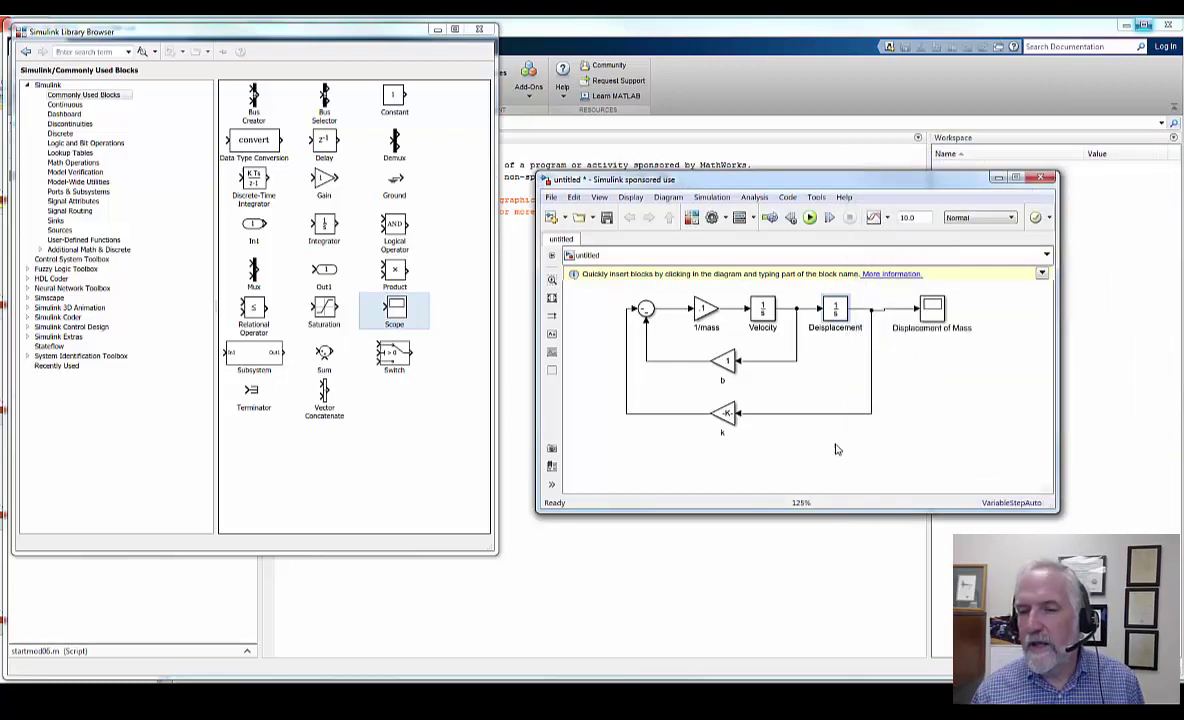
pyautogui.doubleClick(765, 313)
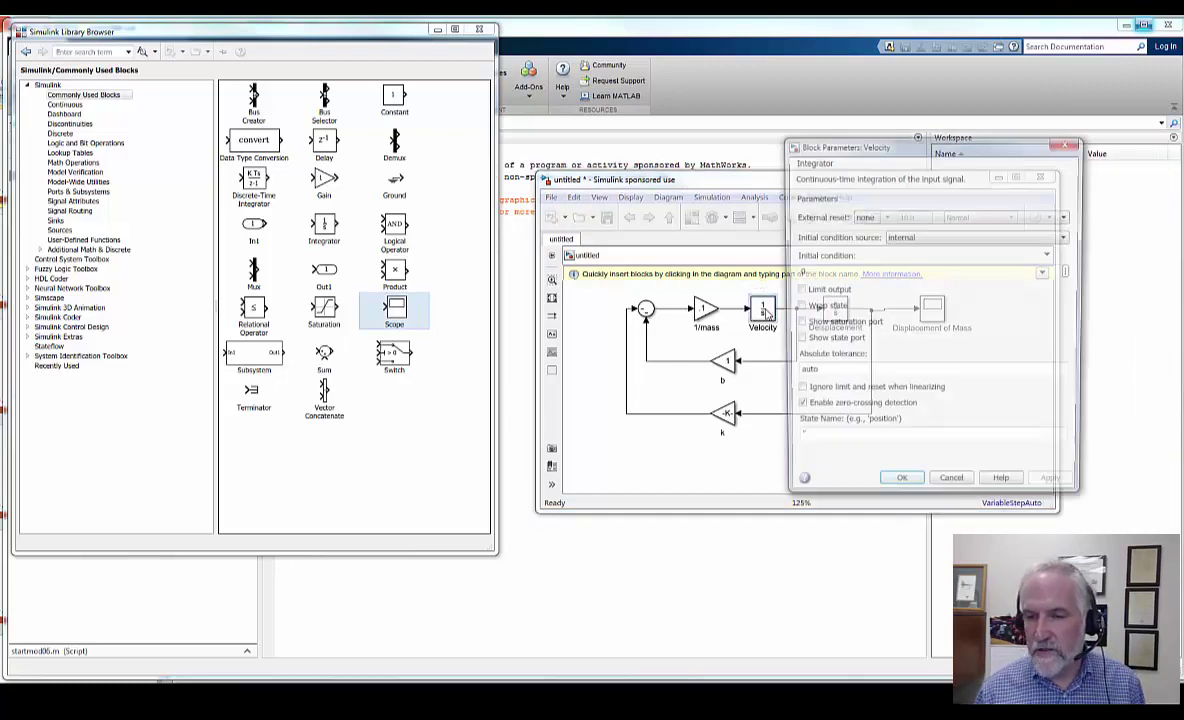
pyautogui.click(900, 489)
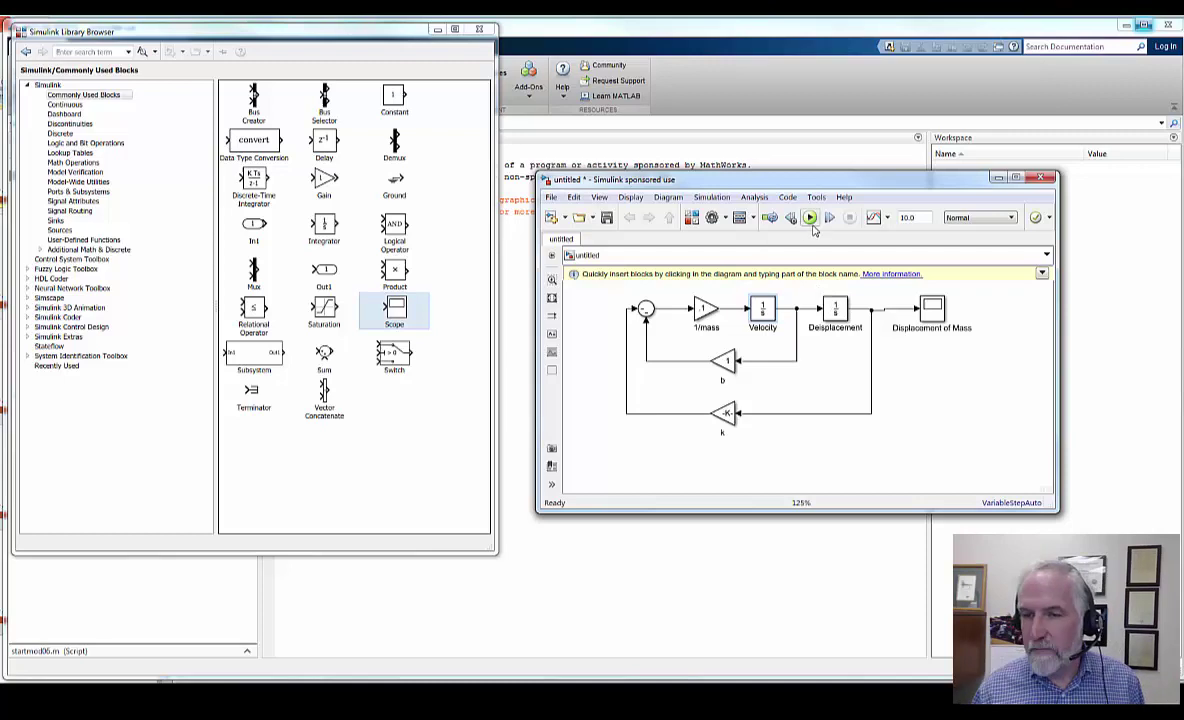
# Save the model under the new name Mod06Ex1.
pyautogui.click(553, 199)
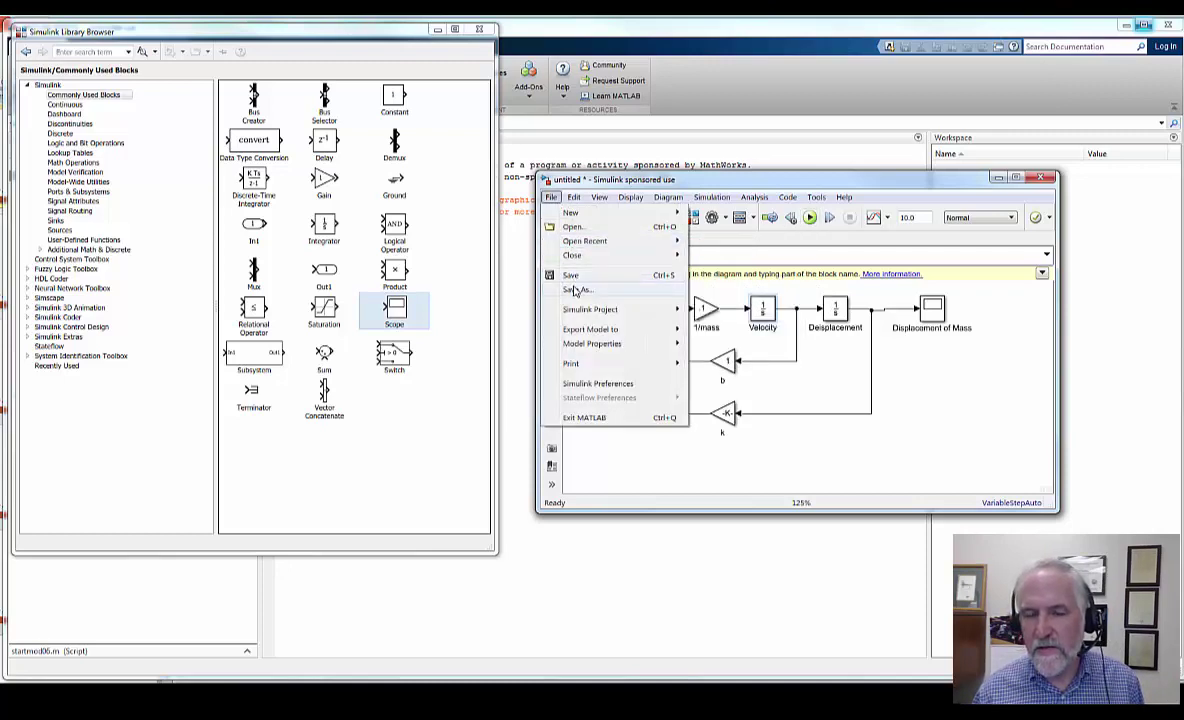
pyautogui.click(575, 290)
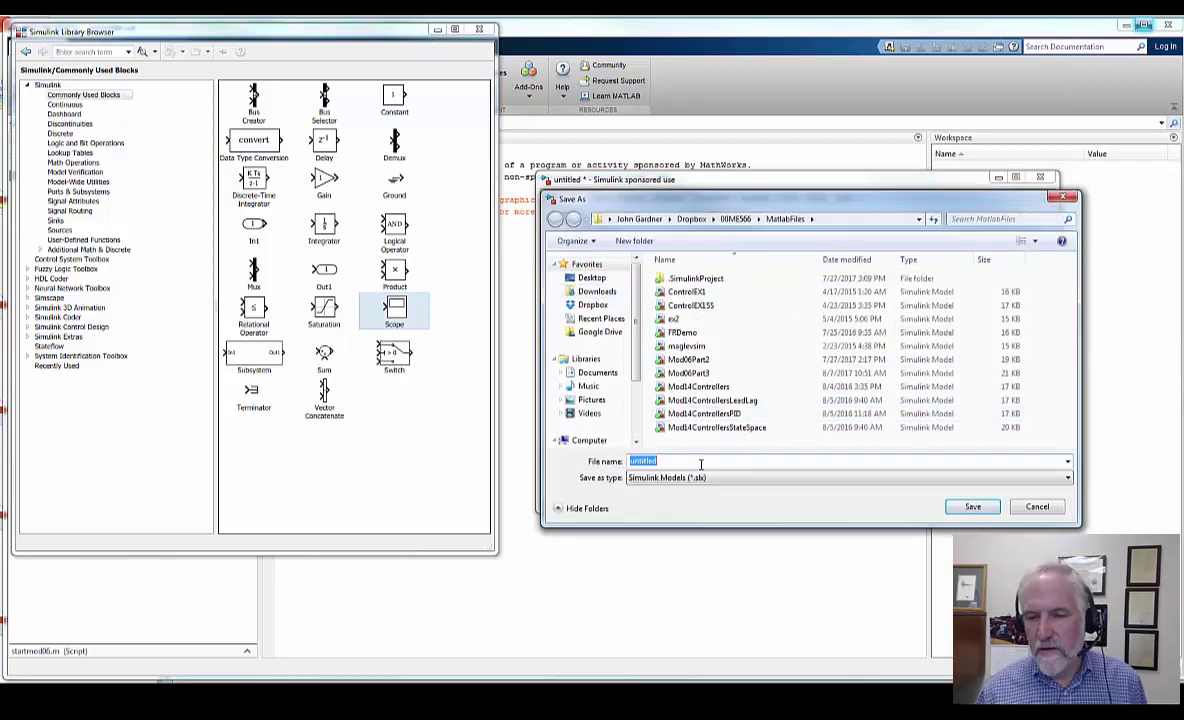
pyautogui.write('Mod')
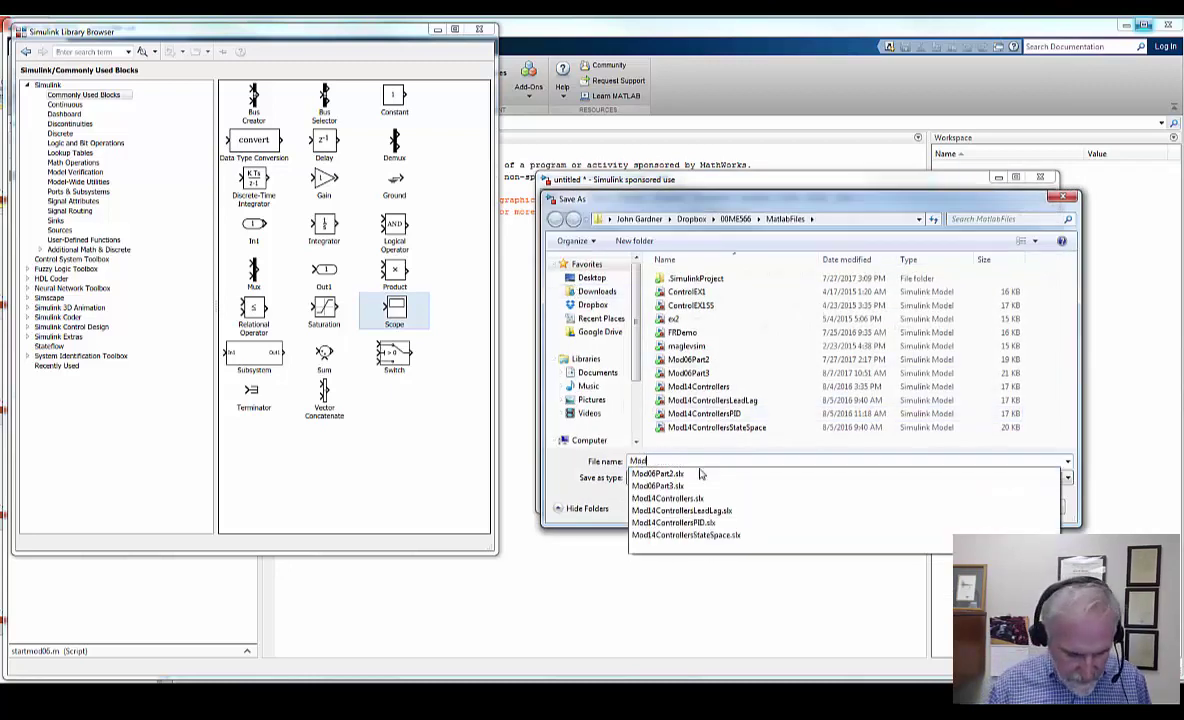
pyautogui.write('06')
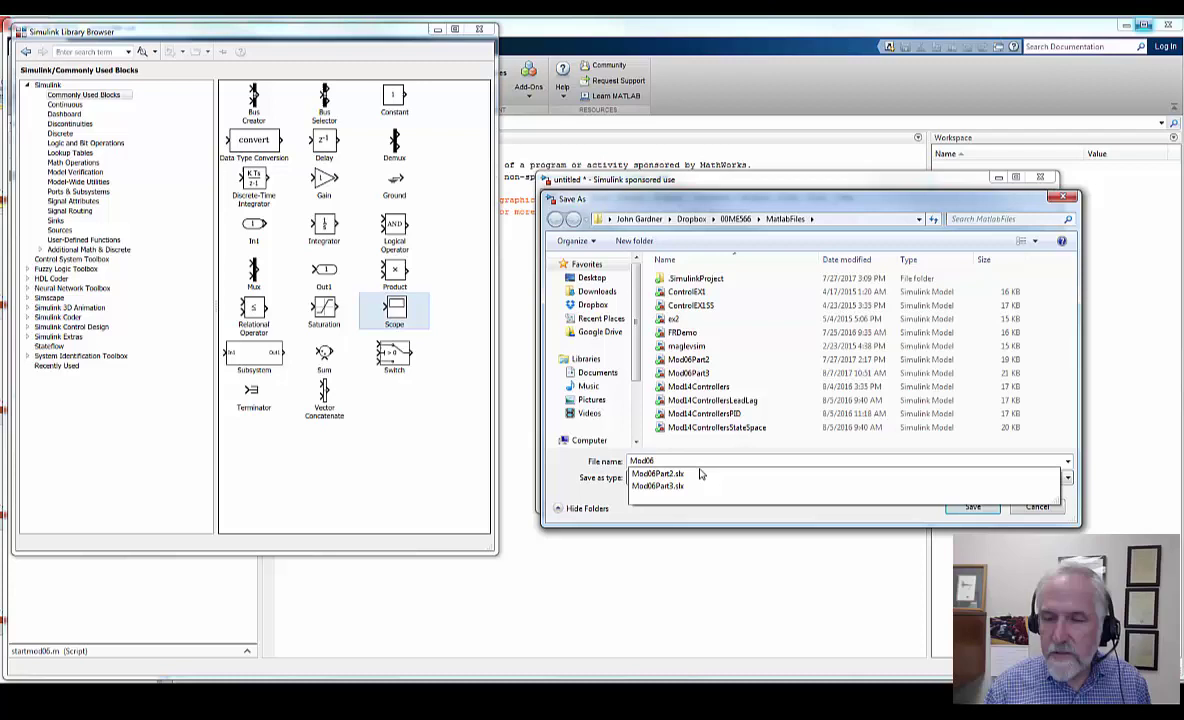
pyautogui.write('Ex1')
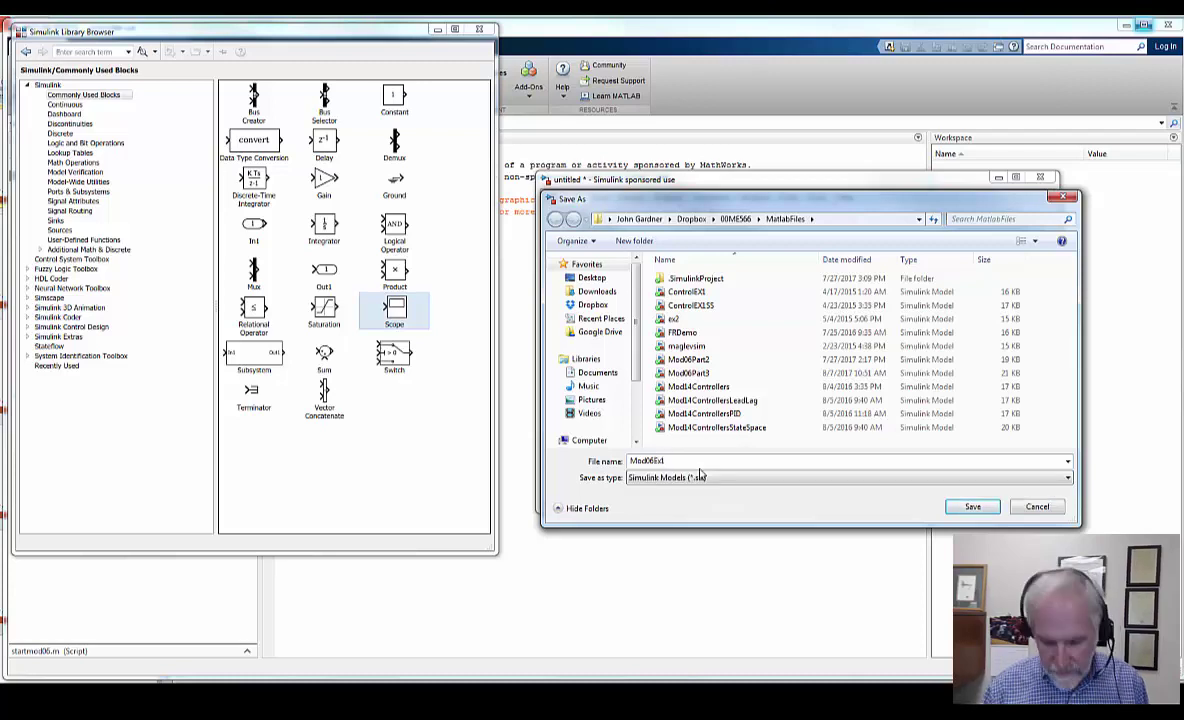
pyautogui.press('Return')
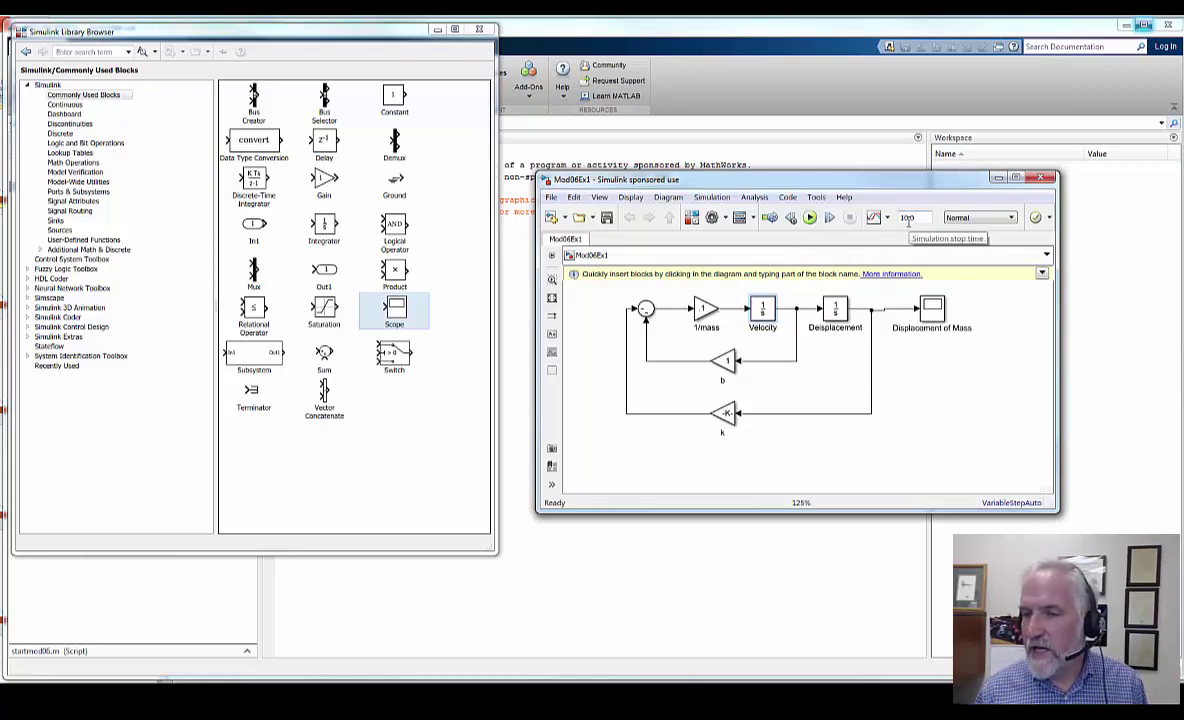
pyautogui.click(810, 217)
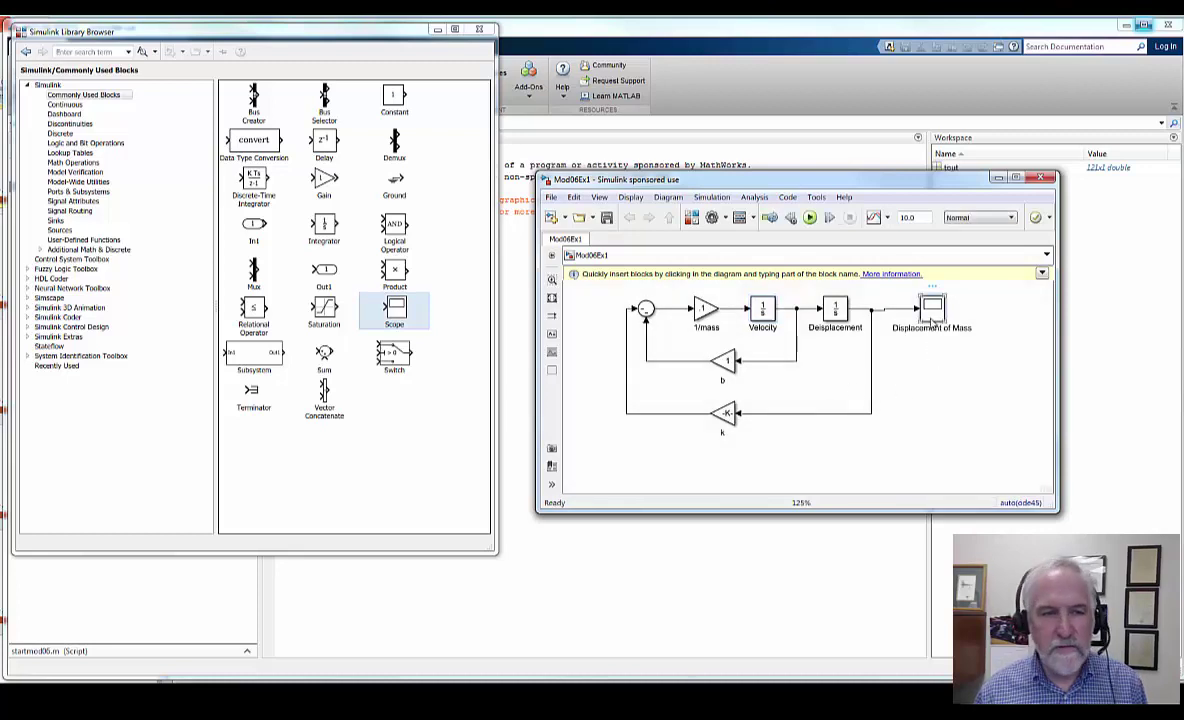
pyautogui.doubleClick(931, 315)
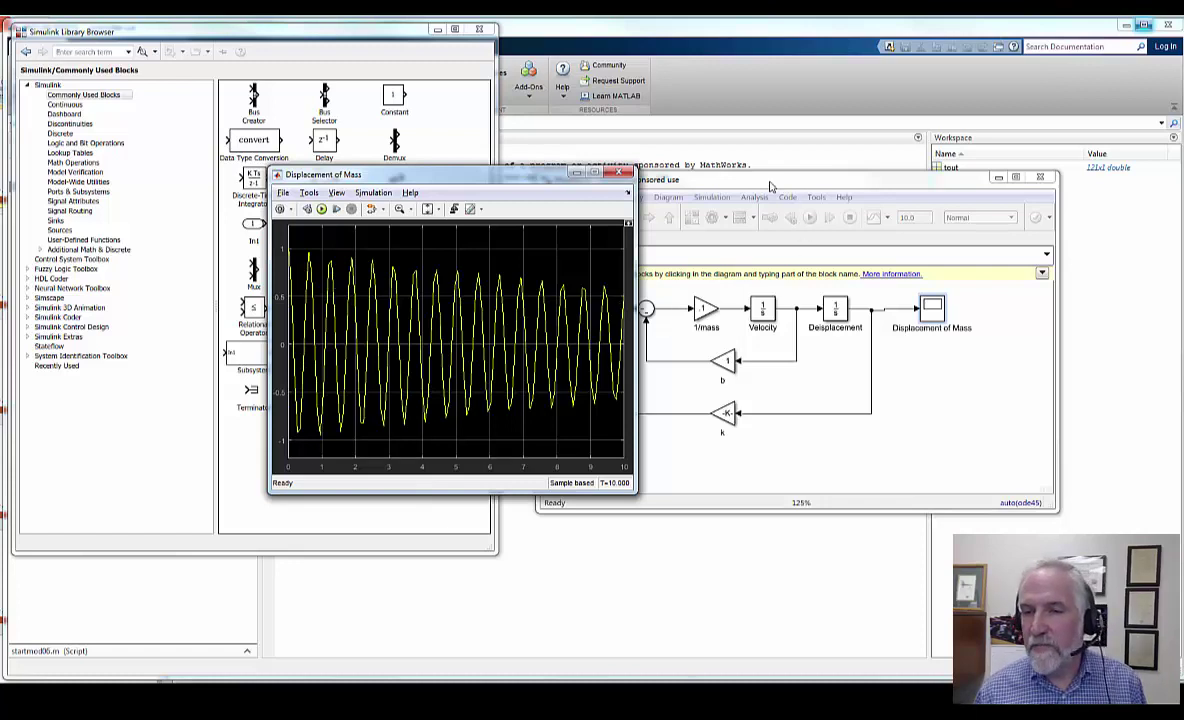
pyautogui.moveTo(460, 177); pyautogui.dragTo(317, 180)
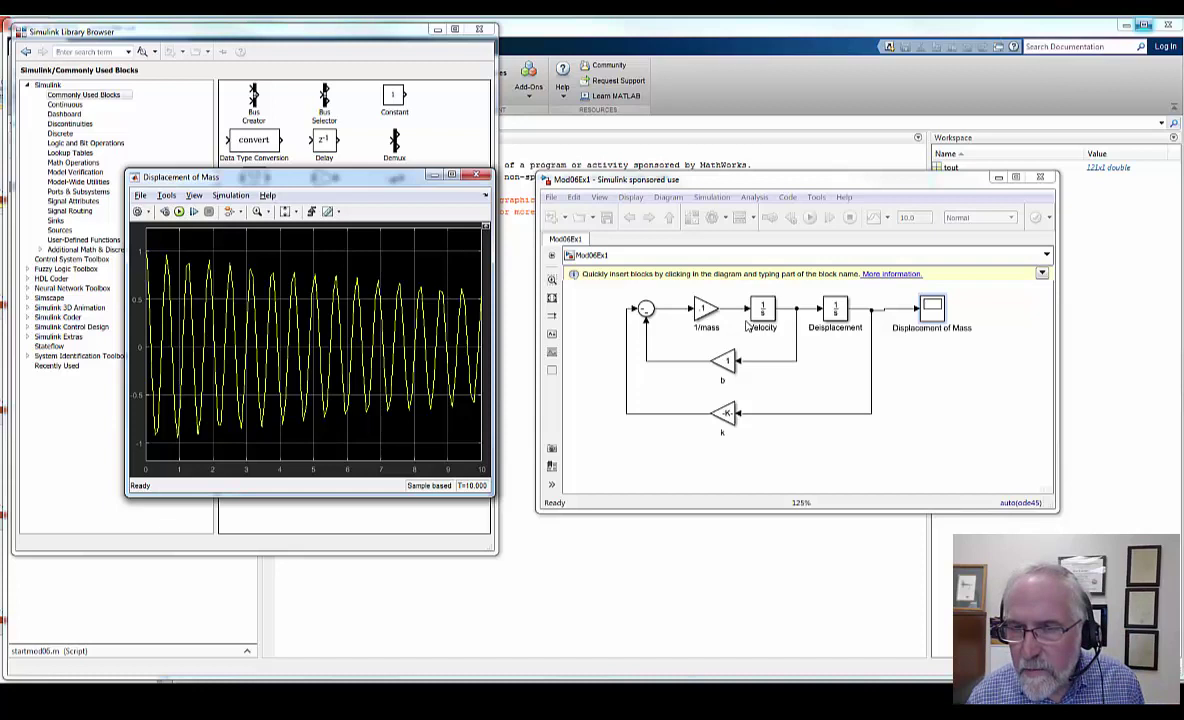
pyautogui.click(732, 420)
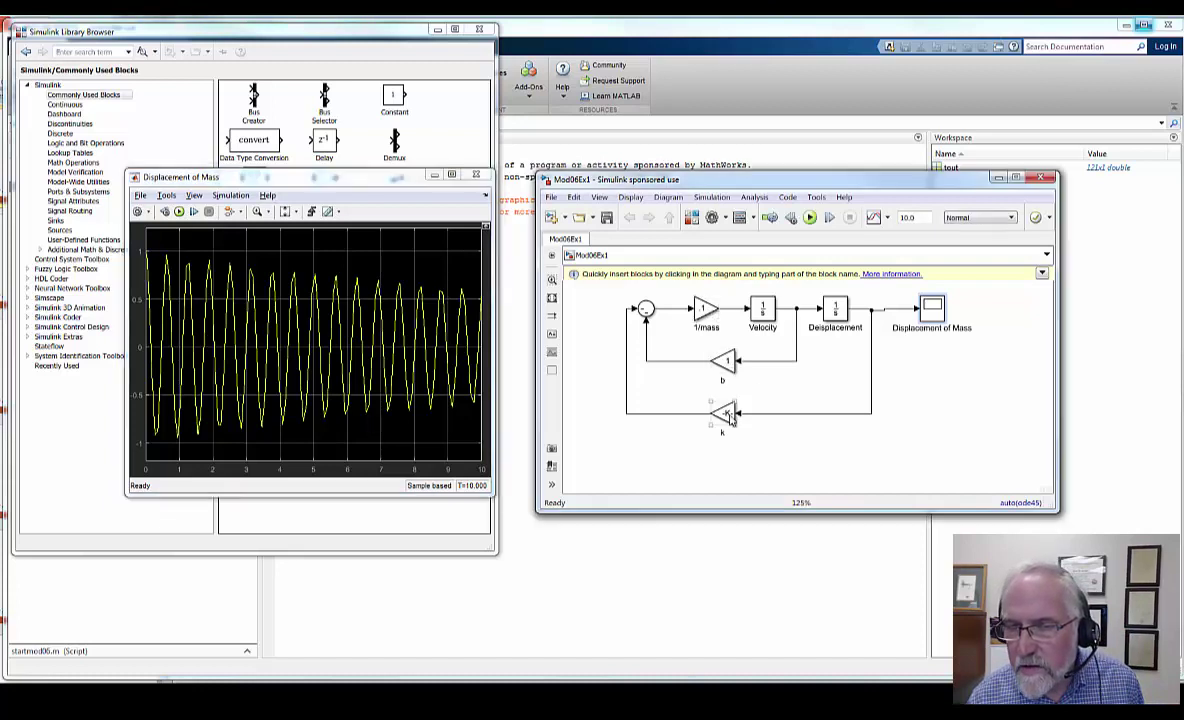
pyautogui.doubleClick(732, 420)
pyautogui.click(859, 525)
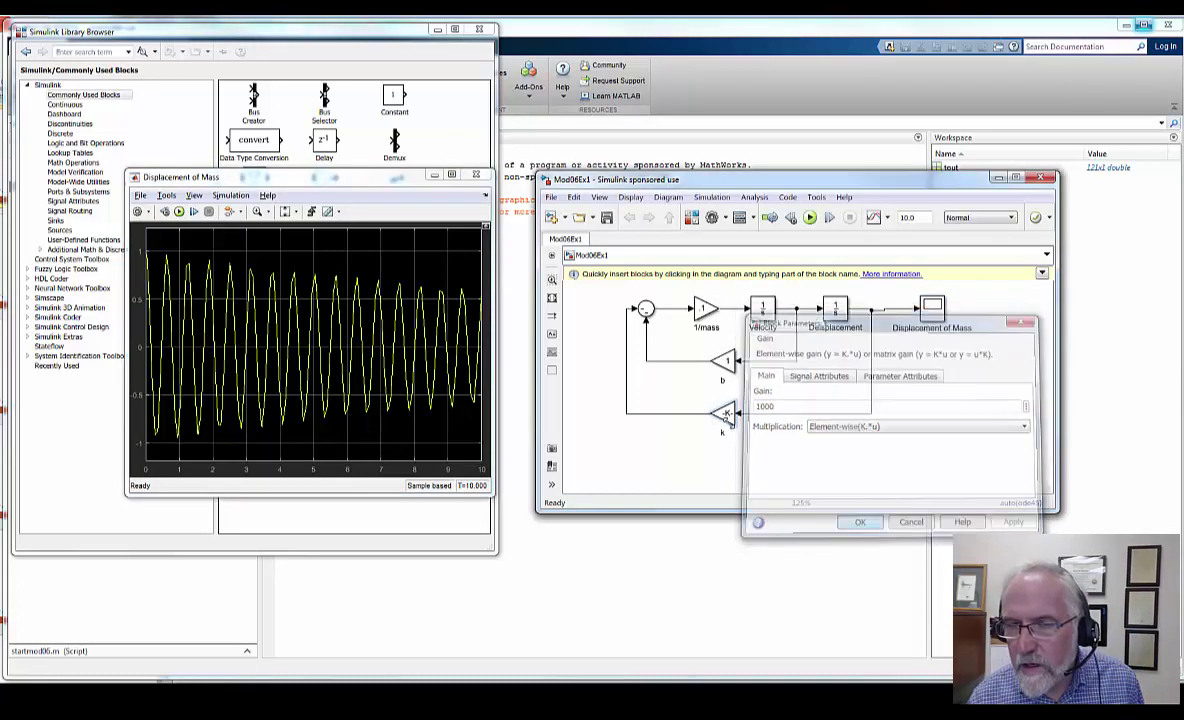
pyautogui.click(716, 370)
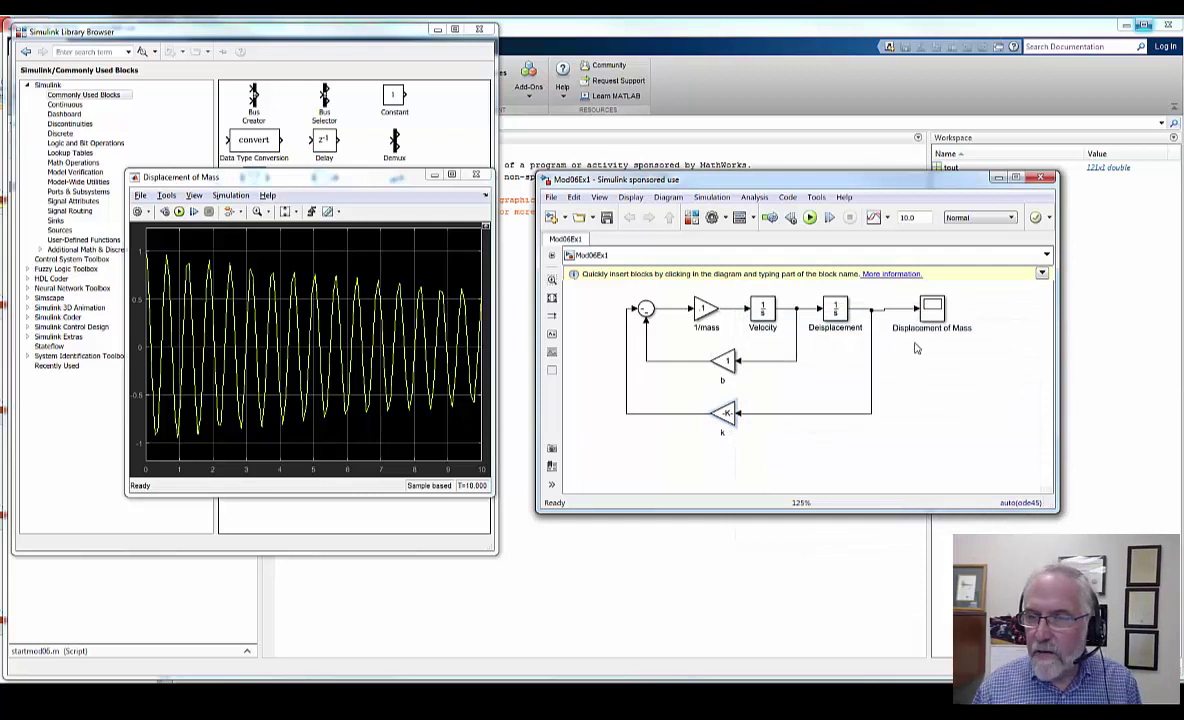
# Run a 50-second simulation and zoom the scope onto roughly 12.5–20 s.
pyautogui.click(704, 313)
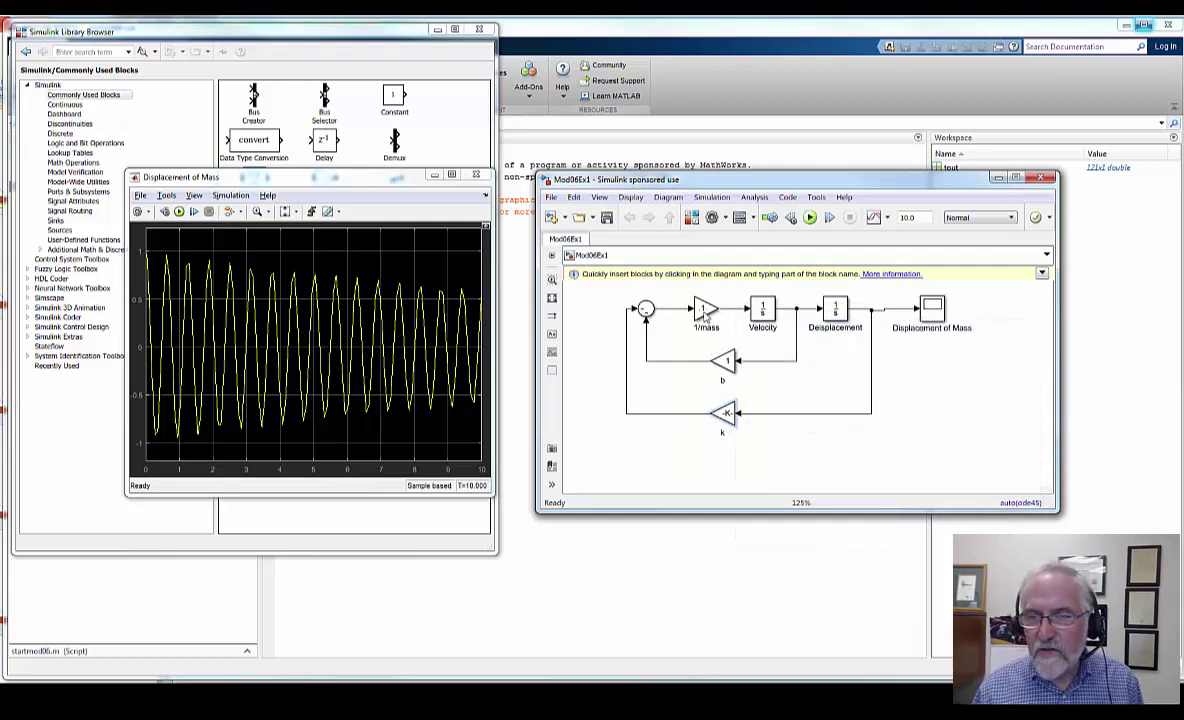
pyautogui.doubleClick(907, 217)
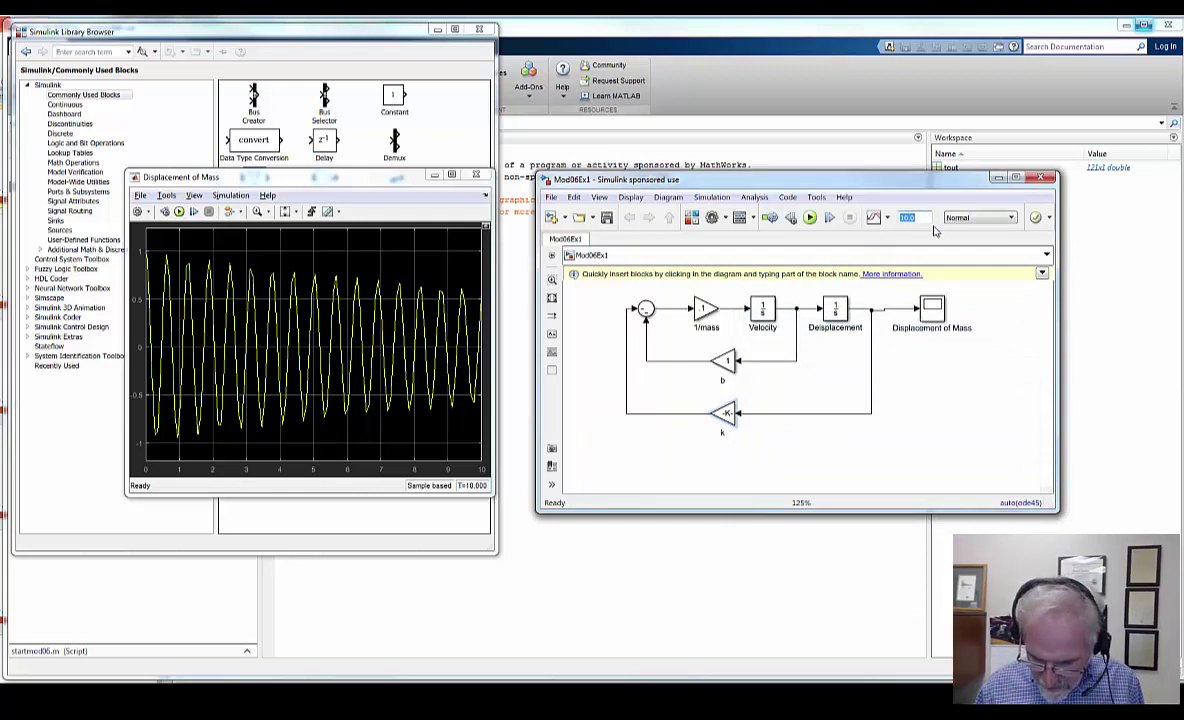
pyautogui.write('50')
pyautogui.click(810, 217)
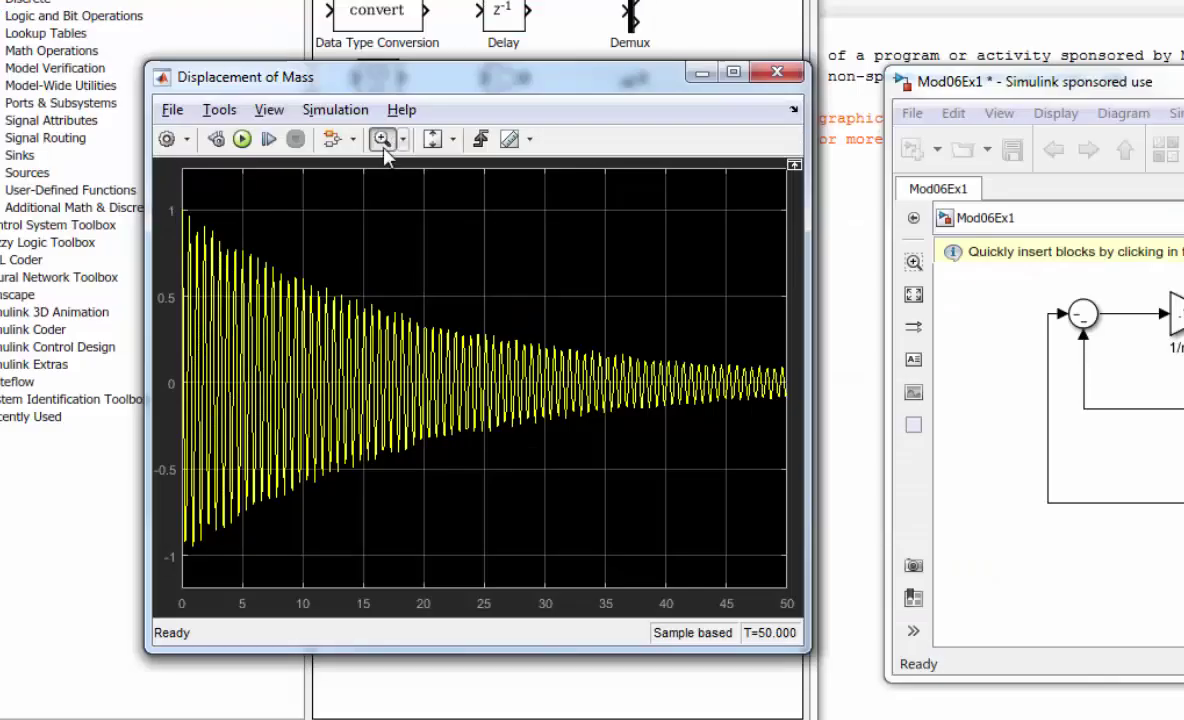
pyautogui.click(256, 211)
pyautogui.moveTo(333, 214); pyautogui.dragTo(426, 525)
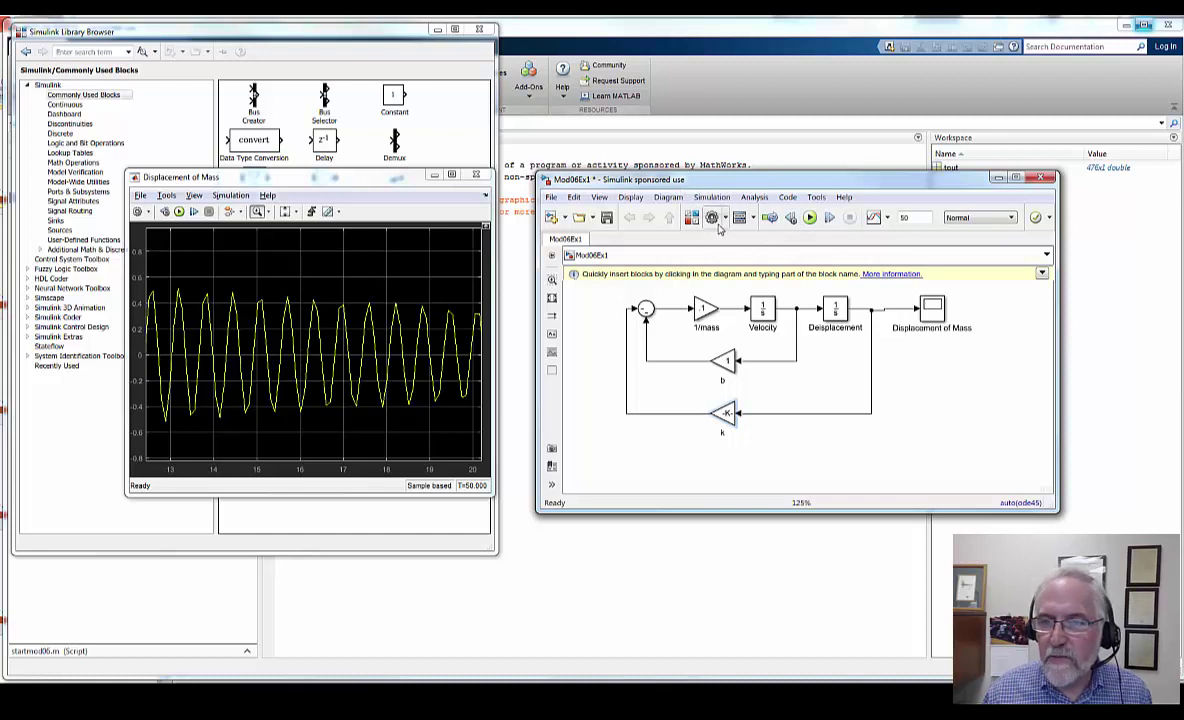
# Change the solver's relative tolerance from 1e-3 to 1e-5, apply it, and rerun.
pyautogui.click(712, 224)
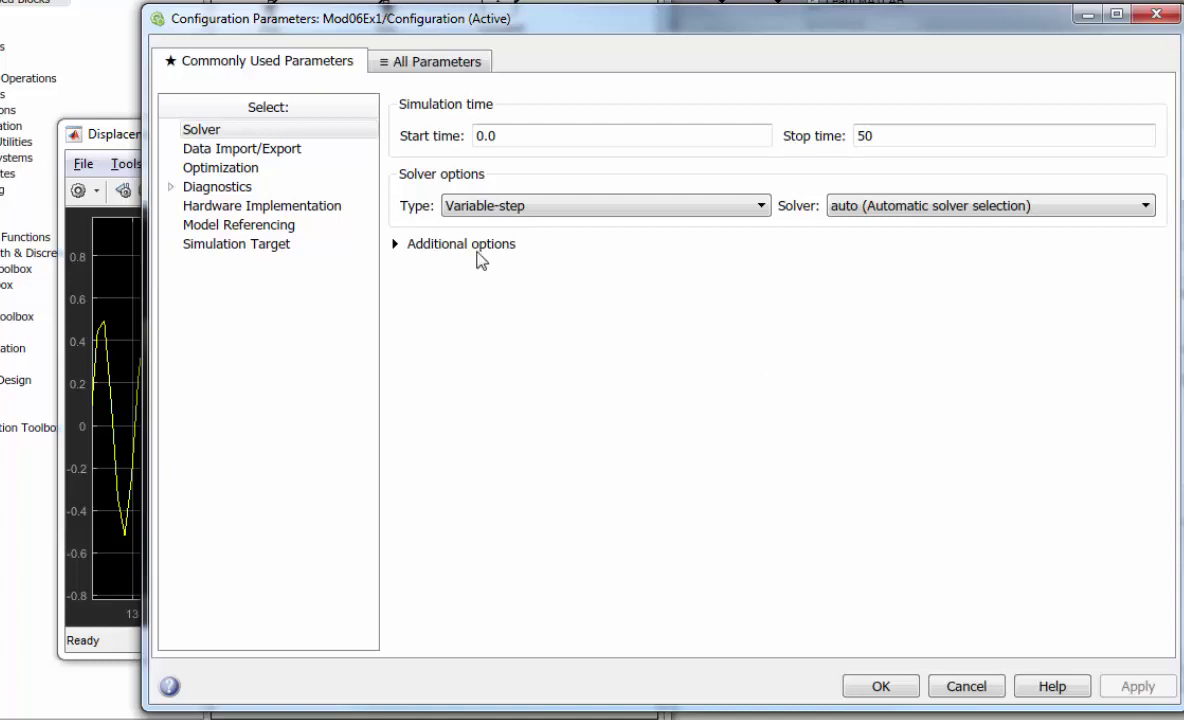
pyautogui.click(427, 245)
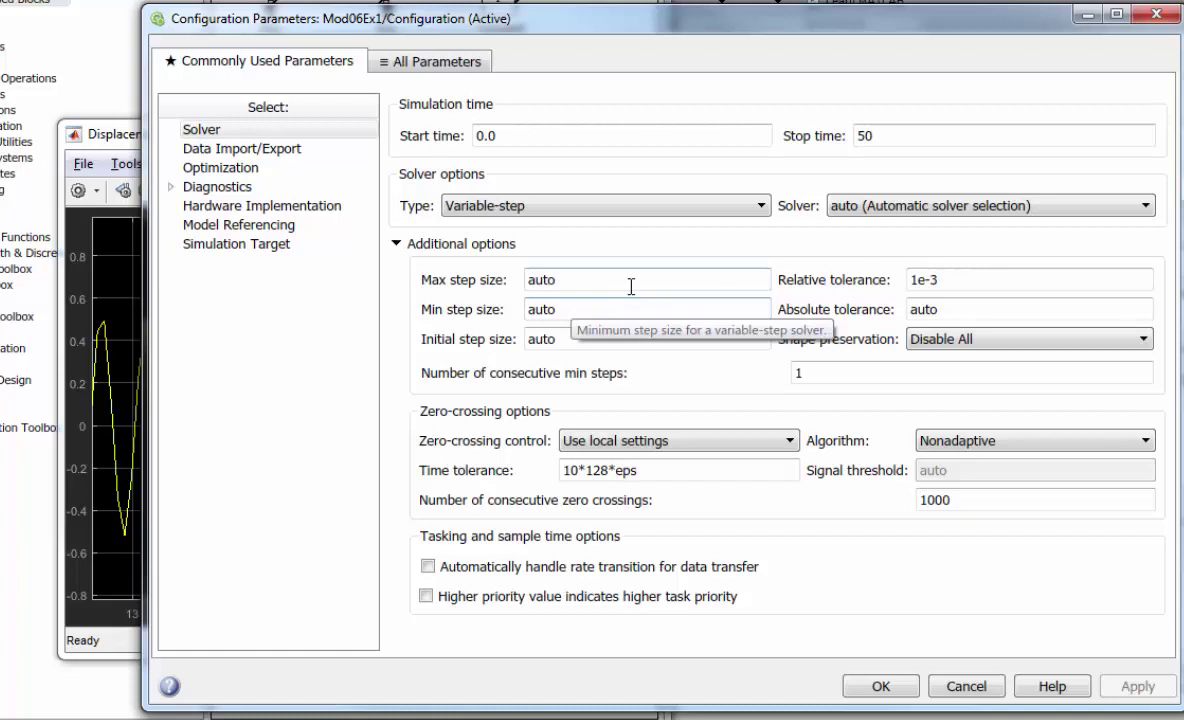
pyautogui.doubleClick(950, 282)
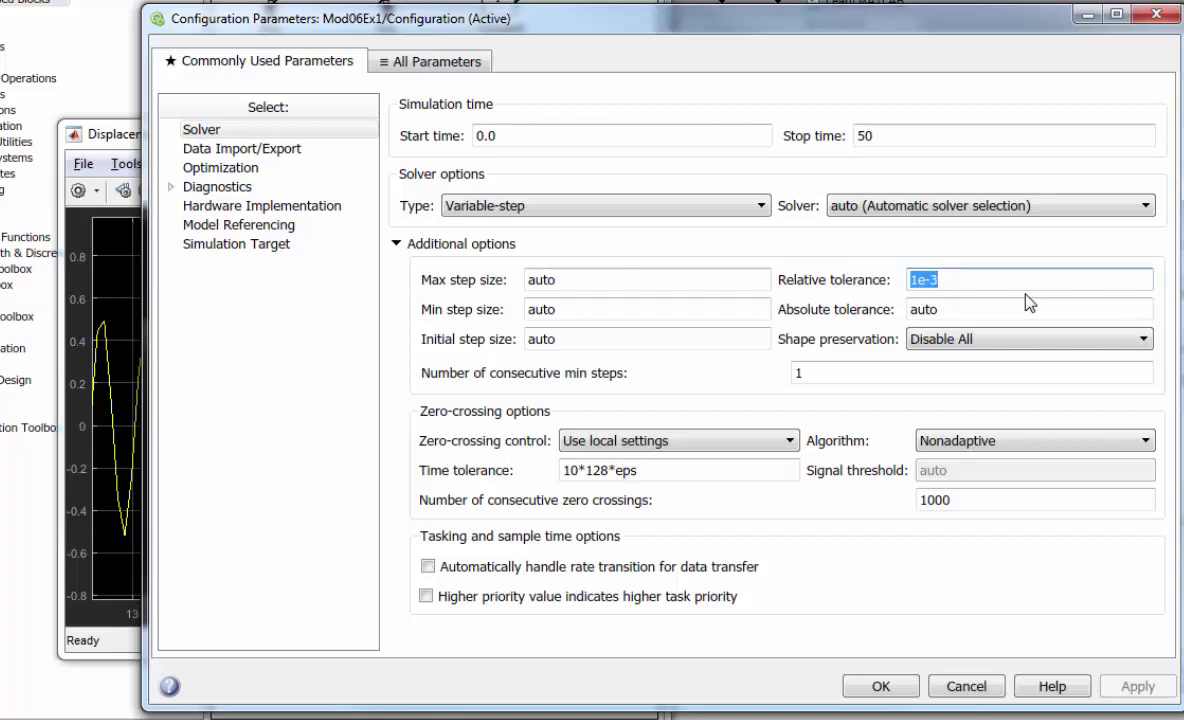
pyautogui.click(959, 279)
pyautogui.press('BackSpace')
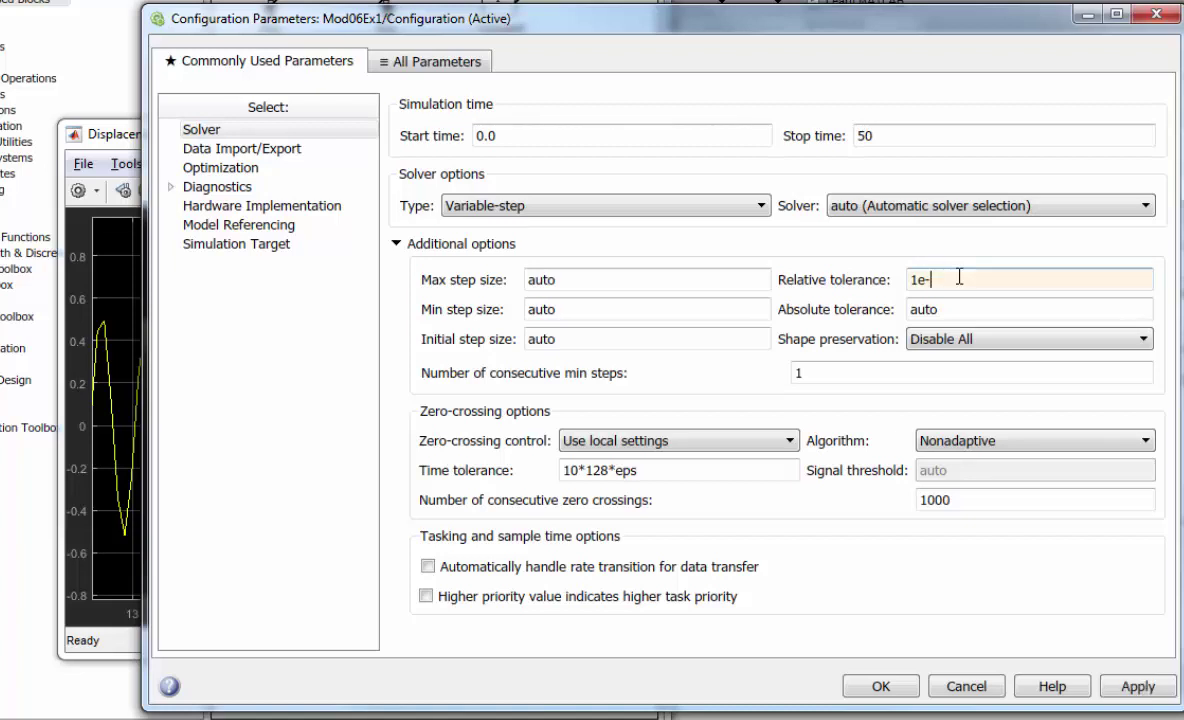
pyautogui.write('5')
pyautogui.click(1125, 688)
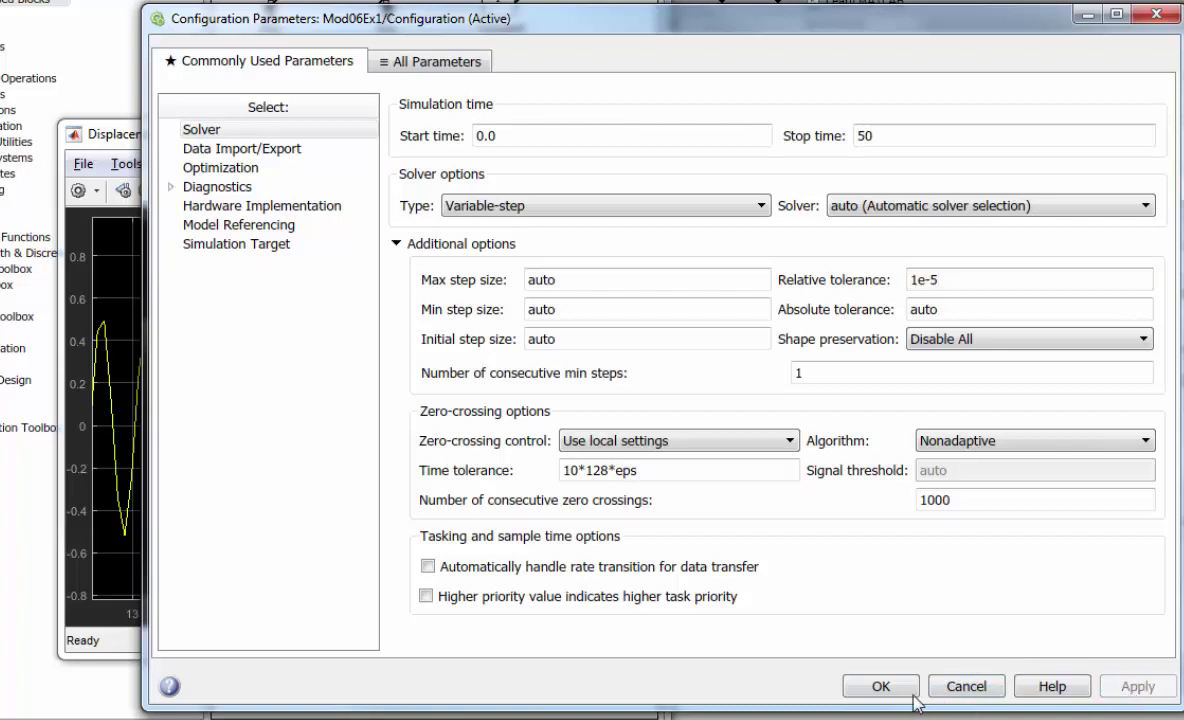
pyautogui.click(877, 686)
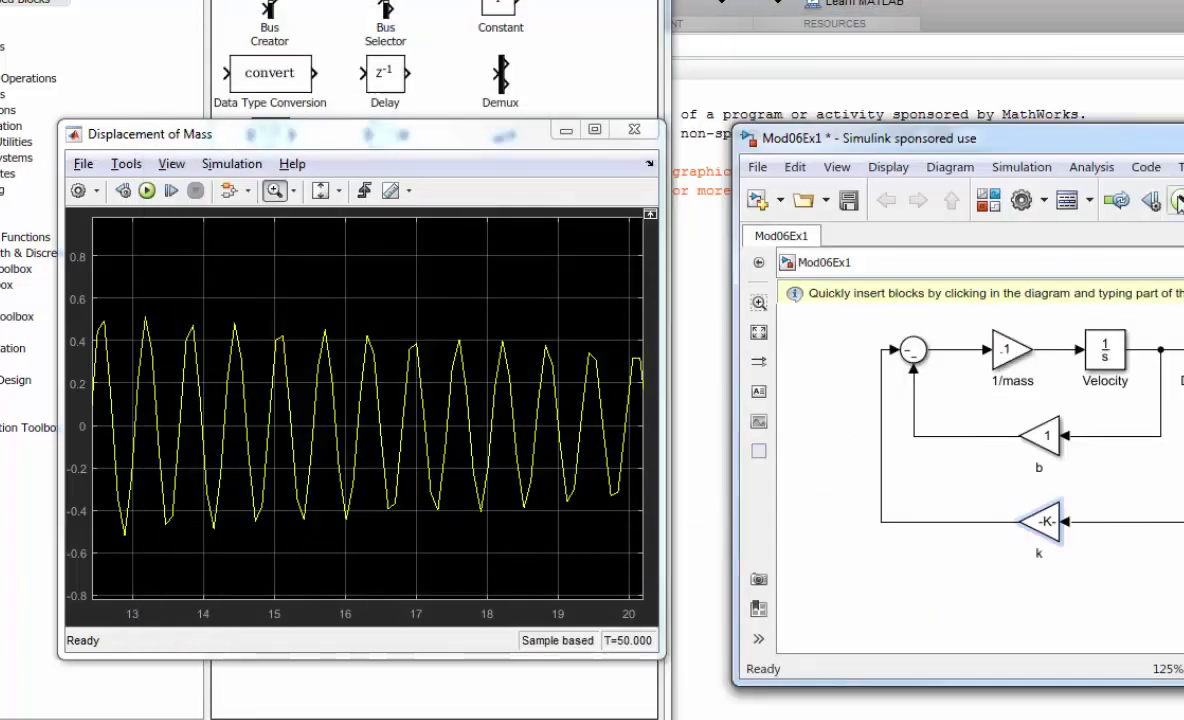
pyautogui.click(1178, 200)
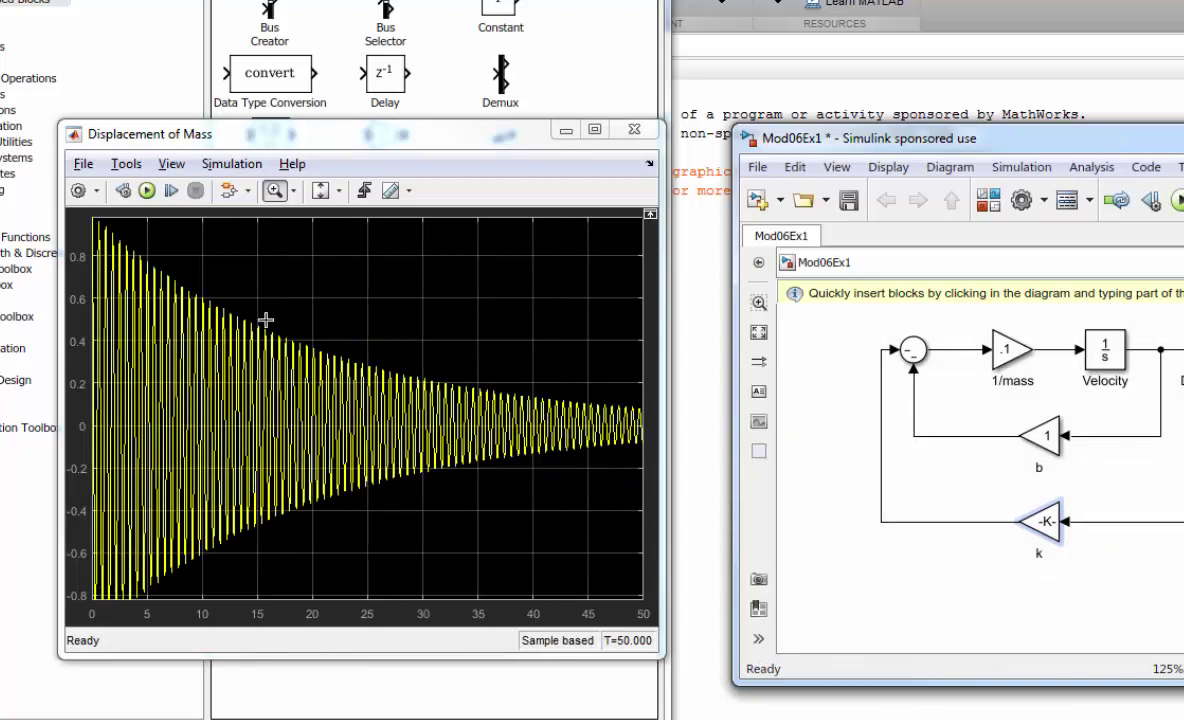
# Zoom the scope onto about 18–26 s of the decaying response.
pyautogui.moveTo(286, 321); pyautogui.dragTo(388, 542)
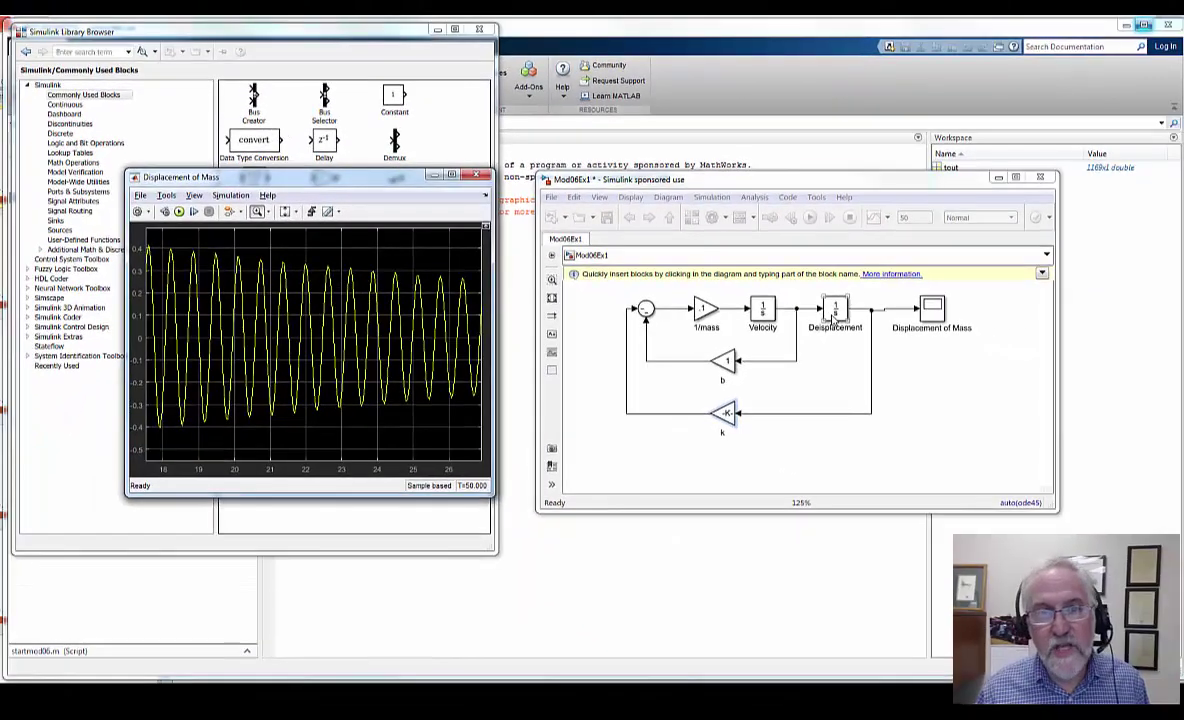
# Set the Displacement integrator's initial condition to 0 and the Velocity integrator's to 1.
pyautogui.doubleClick(835, 310)
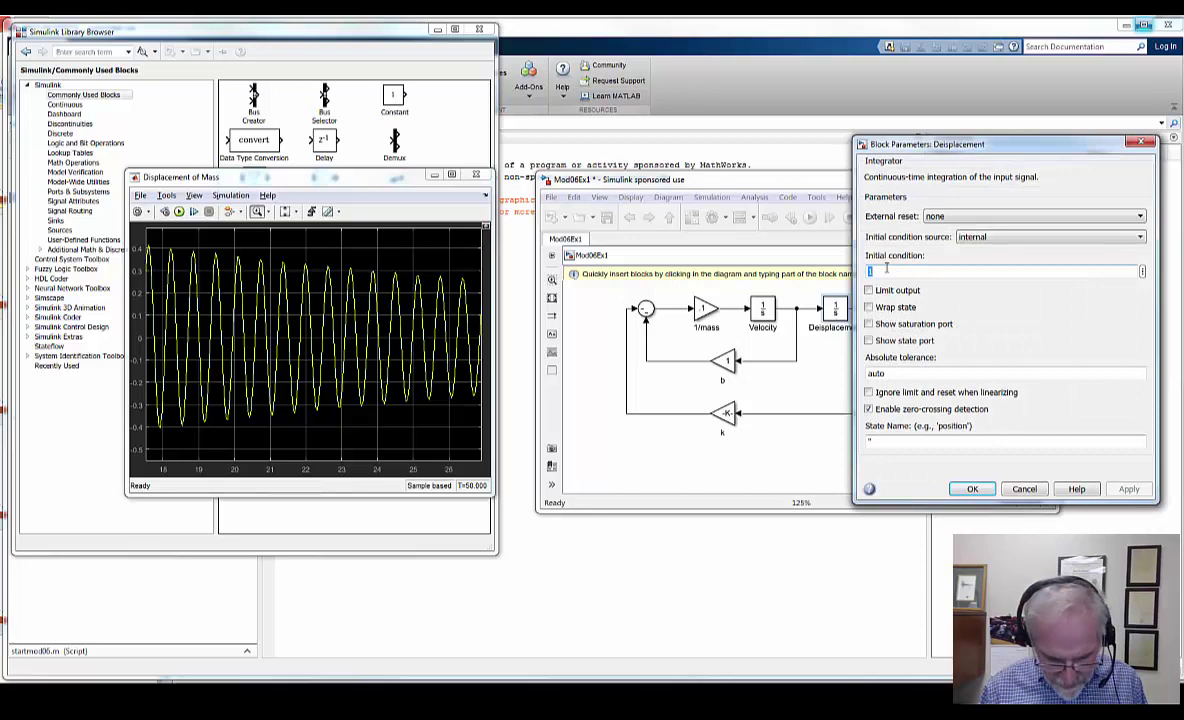
pyautogui.write('0')
pyautogui.click(972, 489)
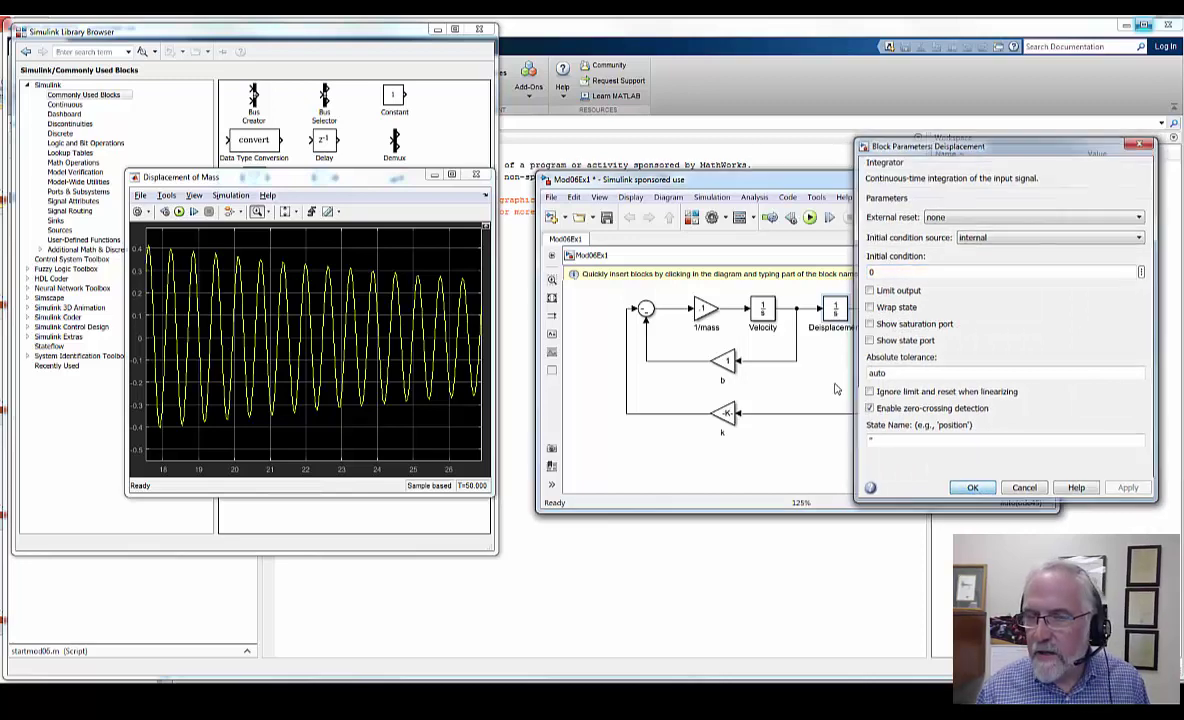
pyautogui.doubleClick(763, 311)
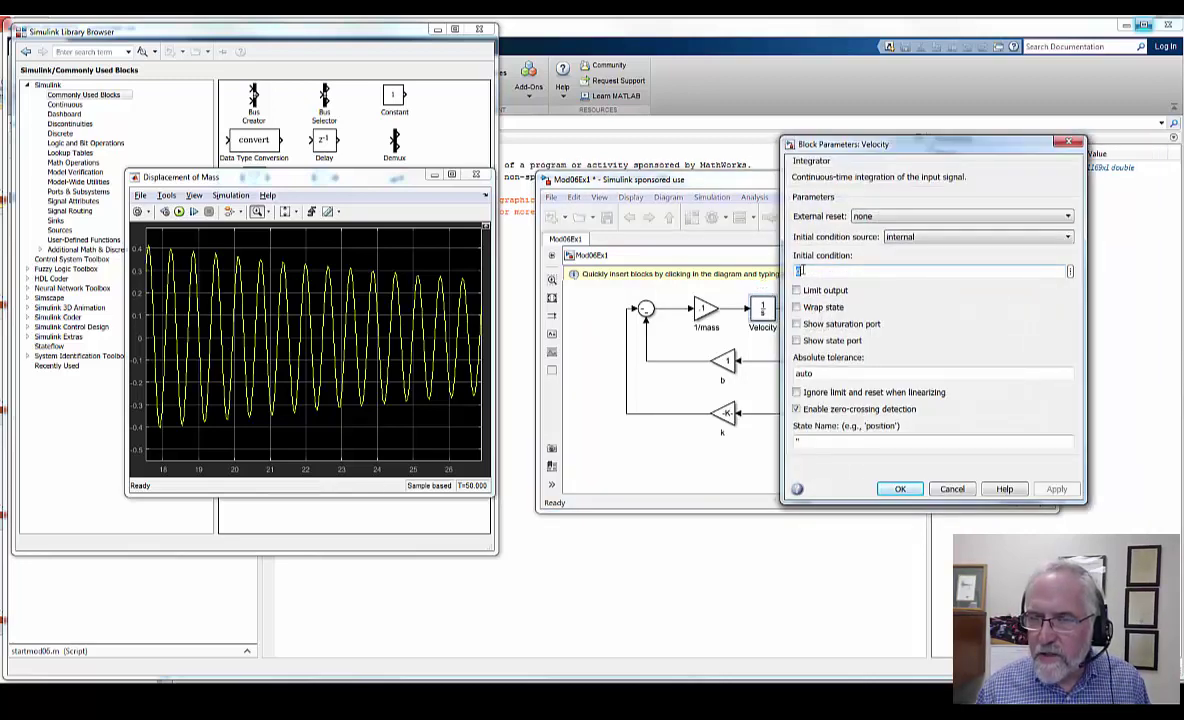
pyautogui.write('1')
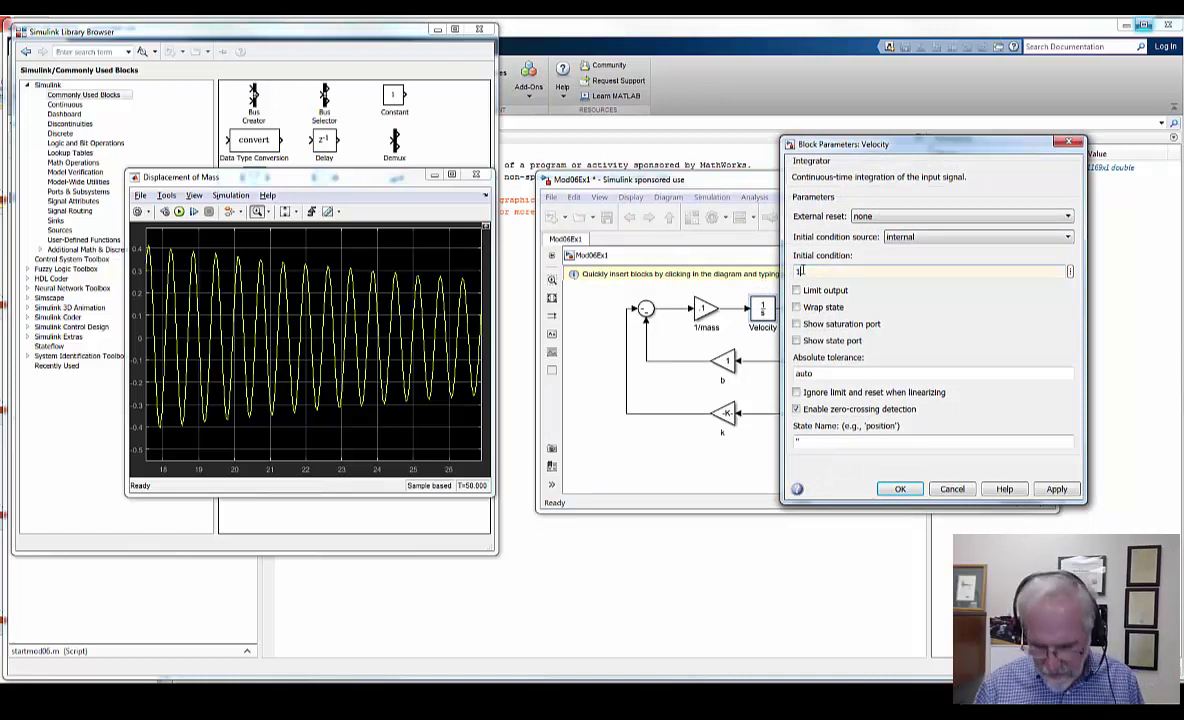
pyautogui.press('Return')
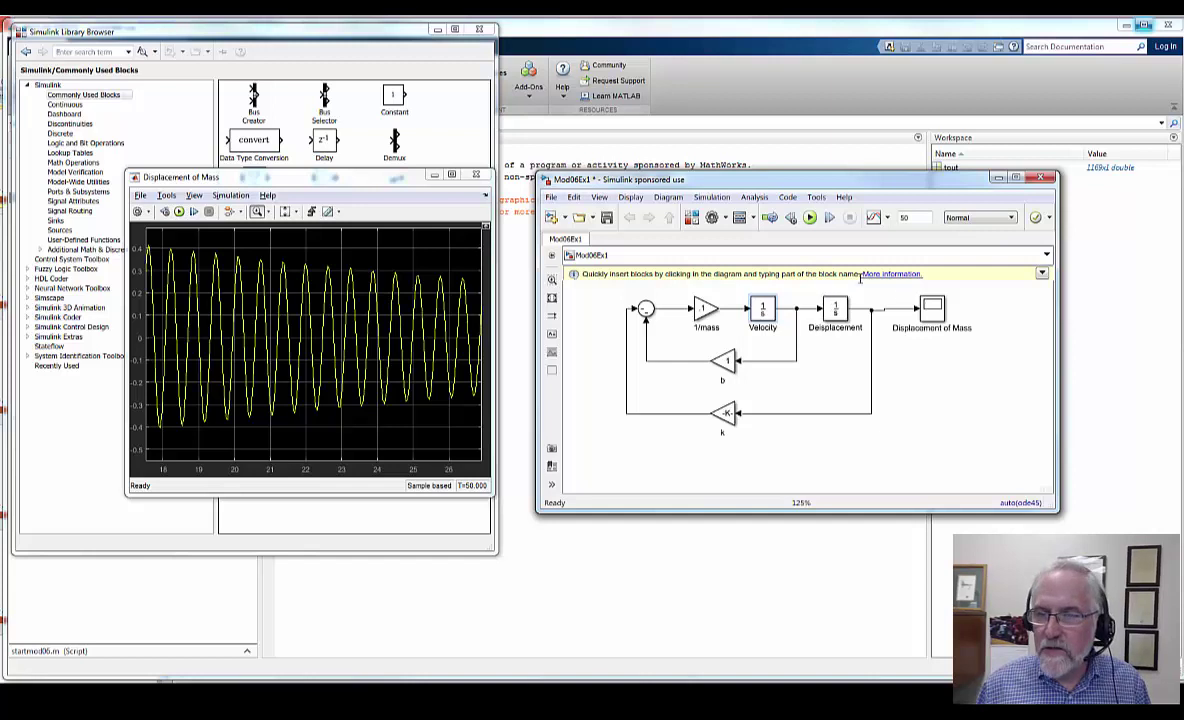
# Rerun the simulation and zoom the scope onto the start of the impulse response.
pyautogui.click(809, 218)
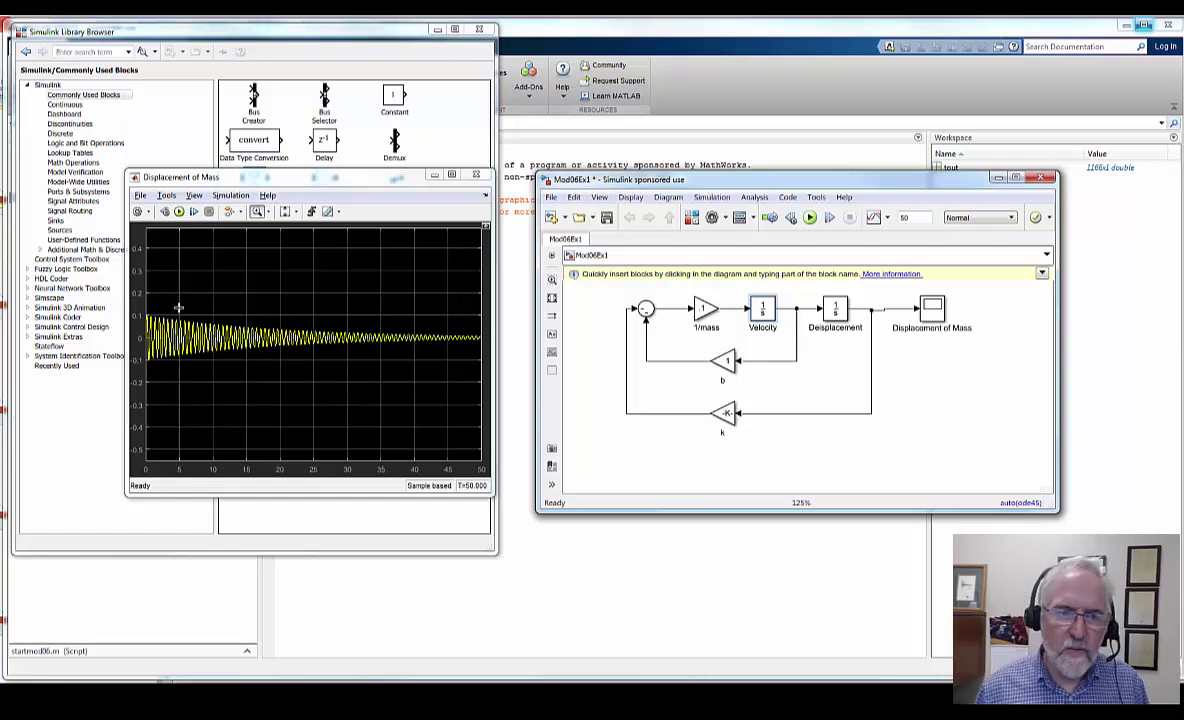
pyautogui.moveTo(178, 307); pyautogui.dragTo(145, 368)
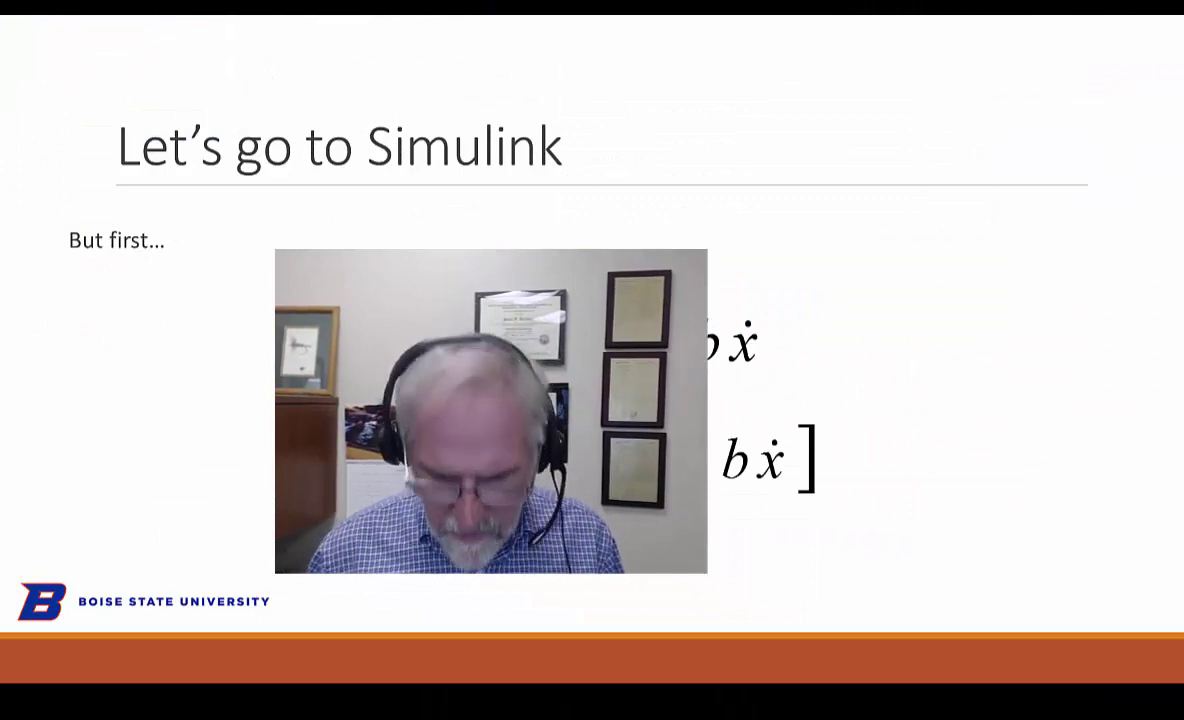
# Advance to the slide showing the Mod06Part2 model with displacement output feeding a Scope.
pyautogui.press('Right')
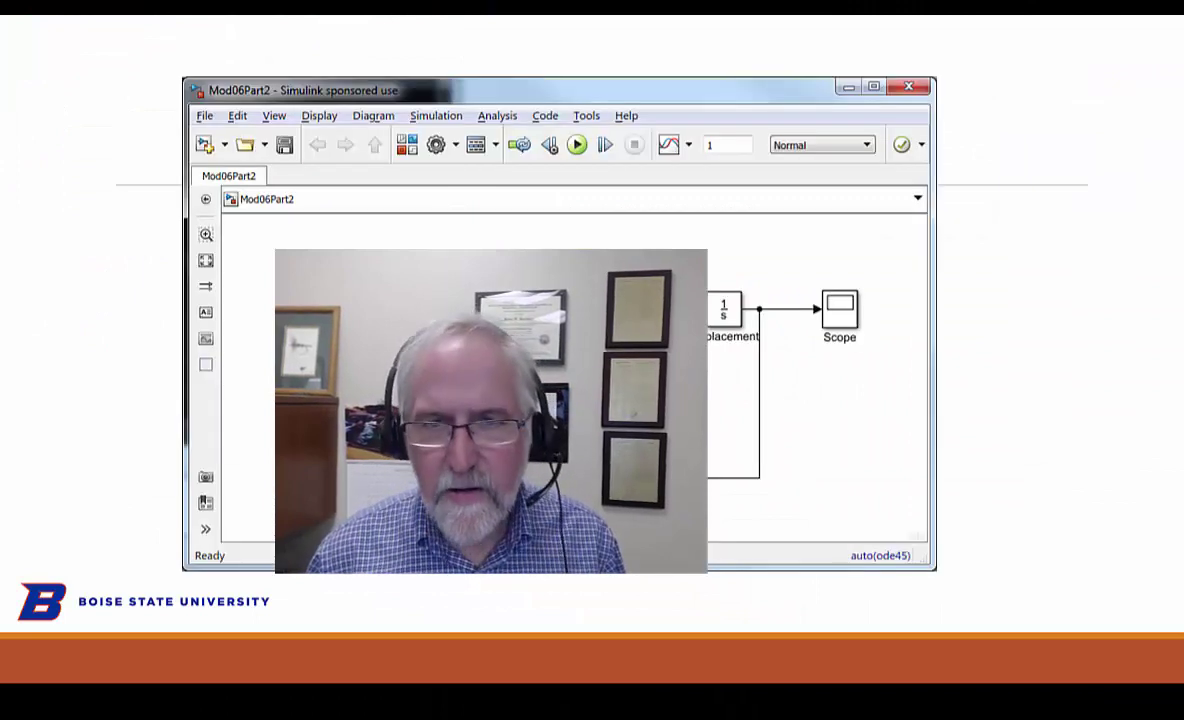